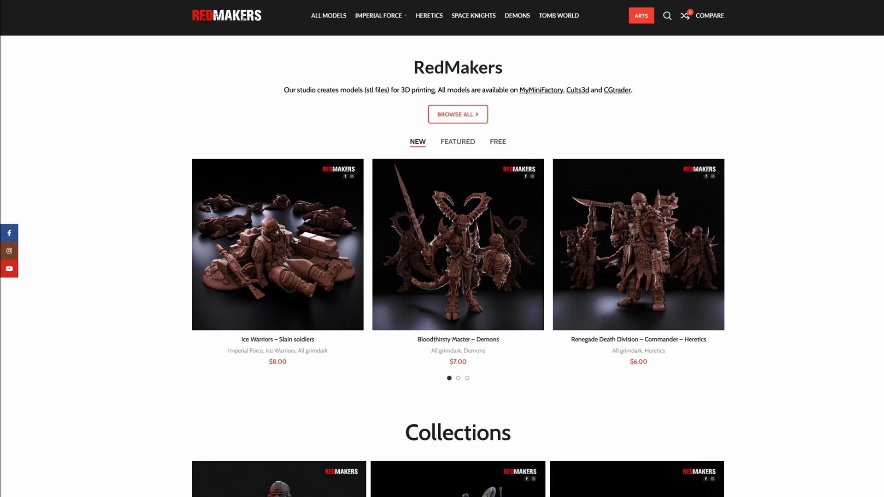
Look through the new models and the full range of collections on the RedMakers home page
scroll(442, 249, "down", 3)
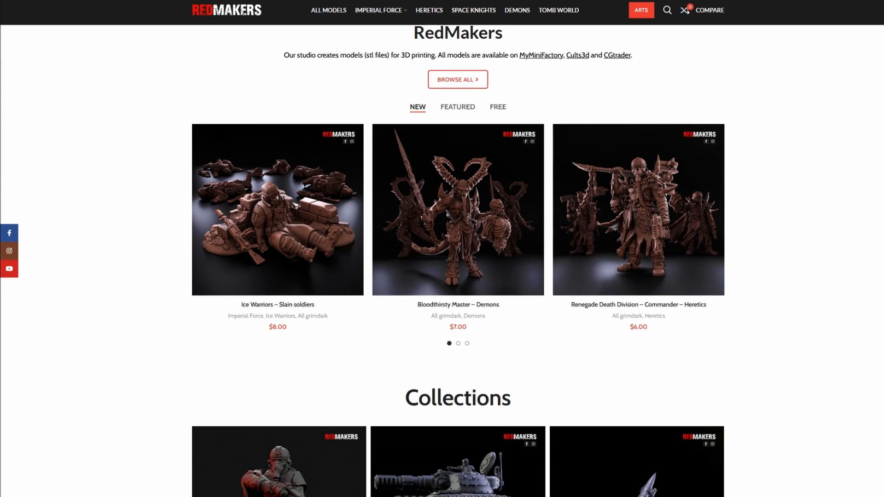
scroll(442, 249, "down", 1)
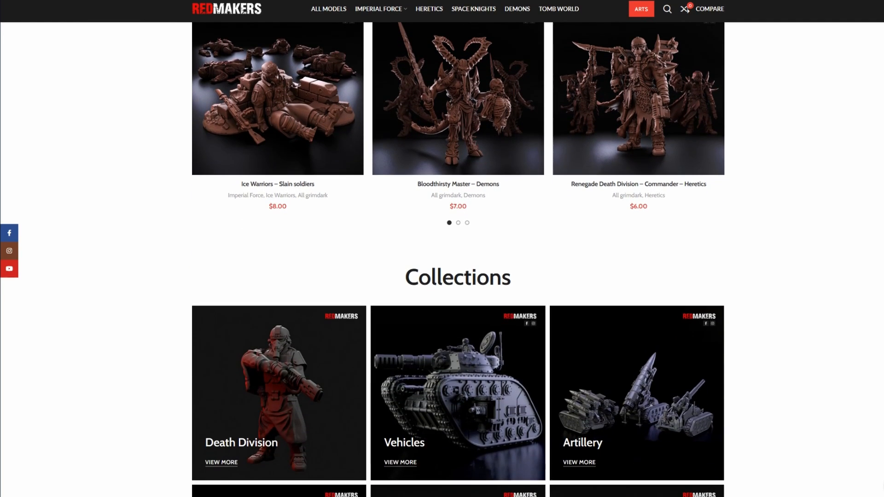
scroll(442, 249, "down", 5)
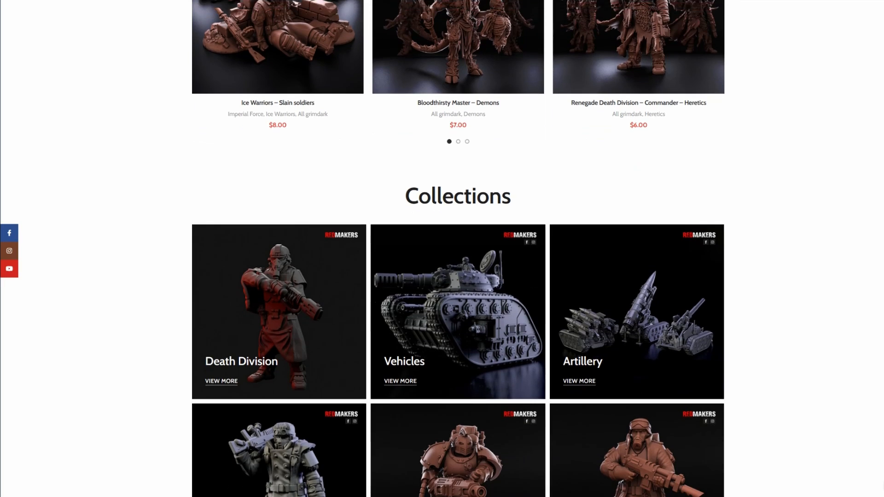
scroll(442, 248, "down", 9)
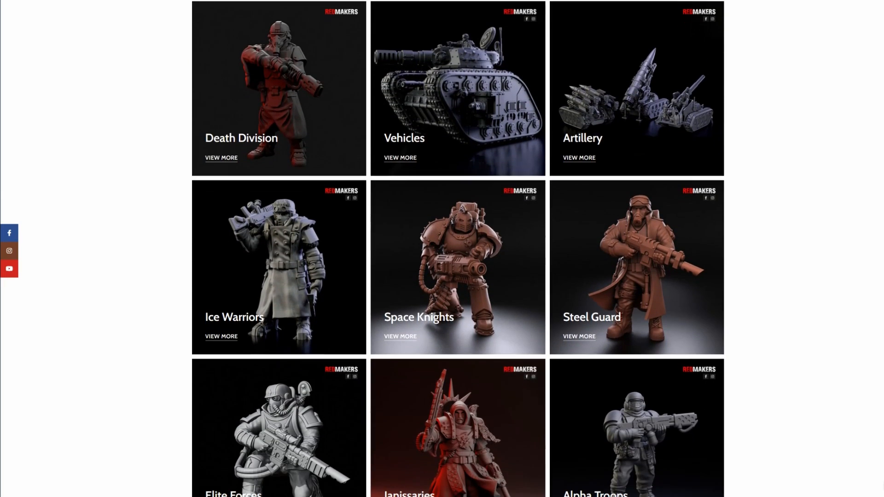
scroll(443, 248, "down", 3)
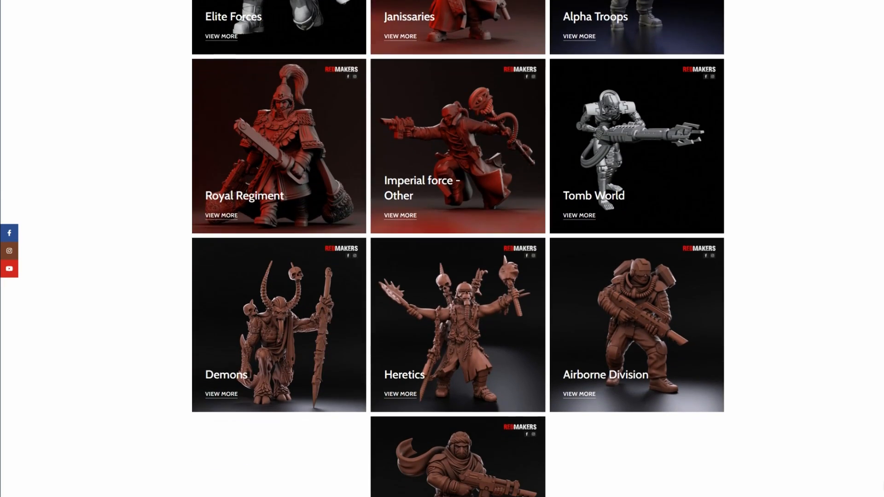
scroll(458, 248, "down", 1)
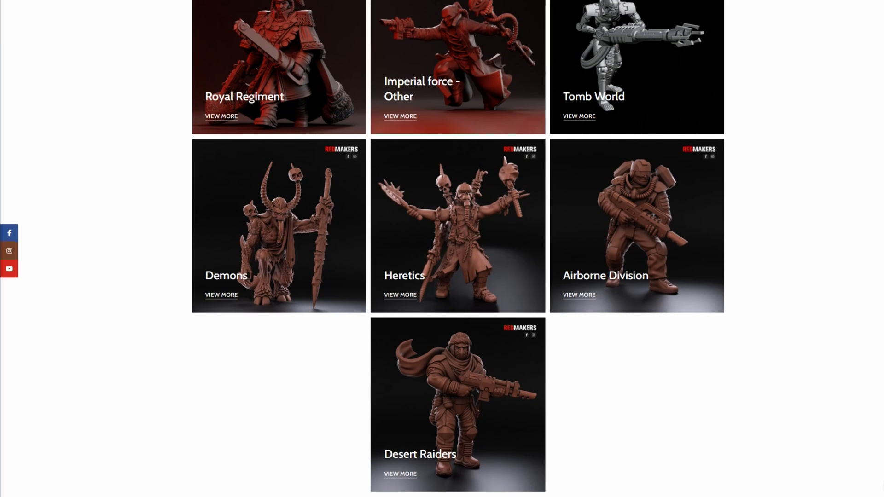
scroll(442, 249, "up", 3)
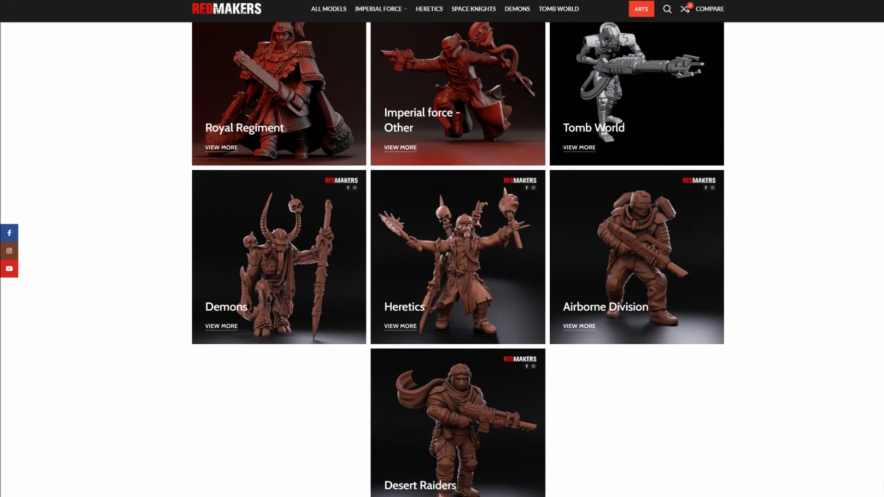
scroll(442, 248, "up", 2)
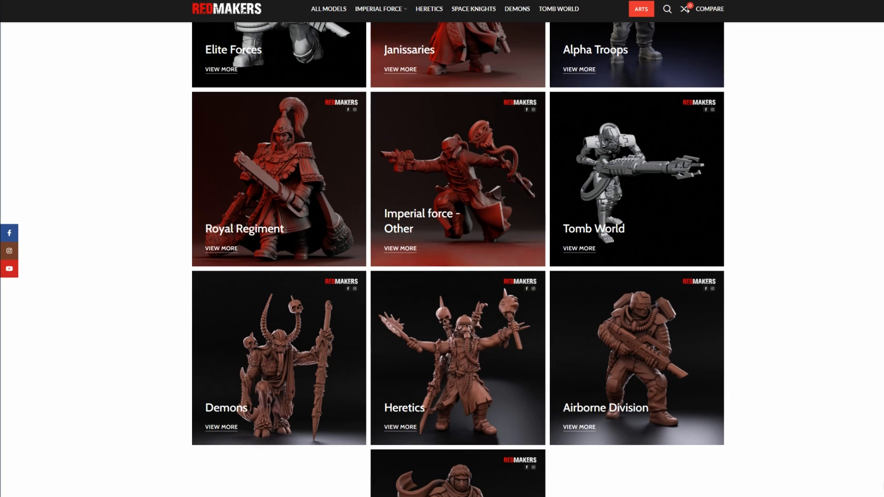
scroll(458, 260, "up", 2)
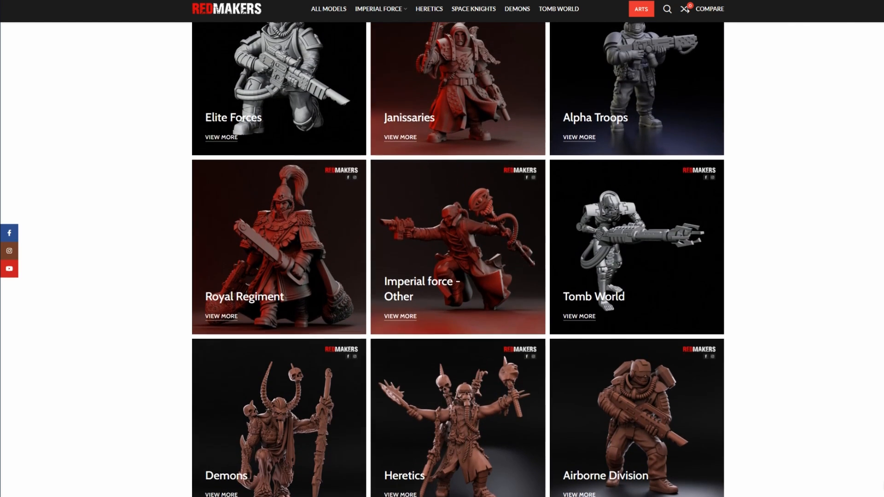
scroll(458, 260, "up", 1)
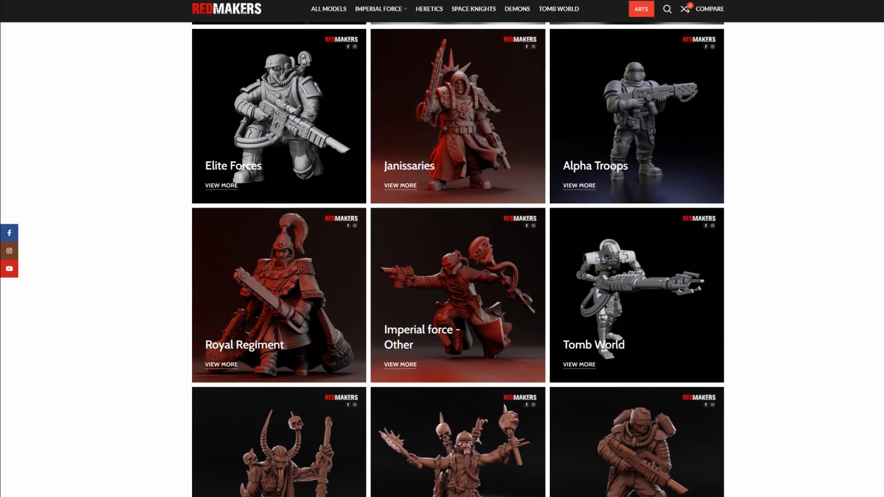
scroll(459, 260, "up", 1)
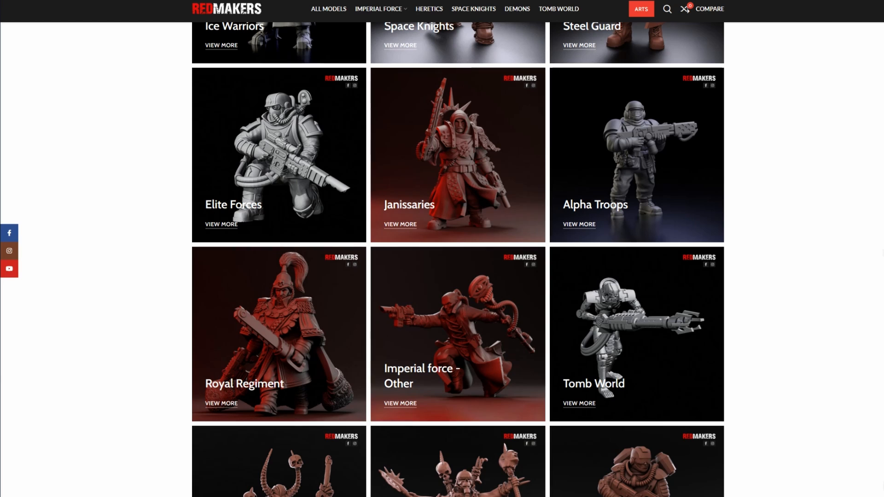
scroll(459, 259, "up", 5)
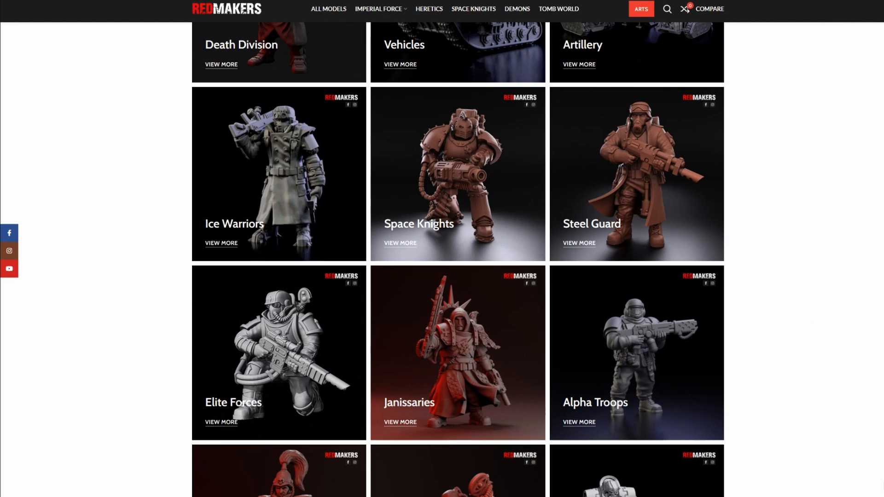
scroll(407, 310, "up", 5)
scroll(407, 310, "down", 2)
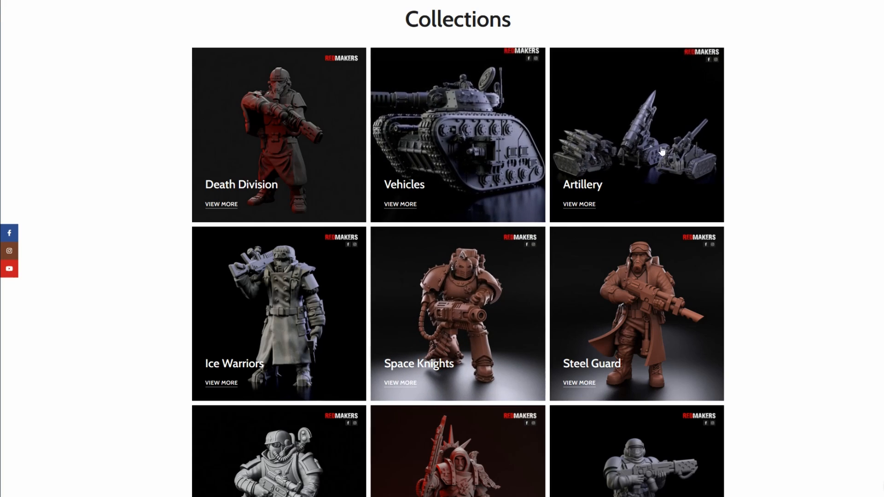
scroll(239, 272, "up", 3)
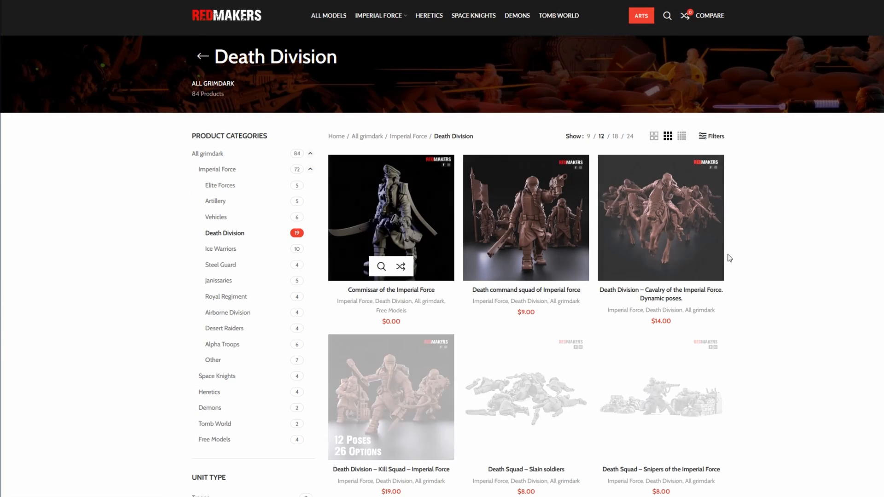
Examine the models on the first page of the Death Division category
scroll(442, 248, "down", 2)
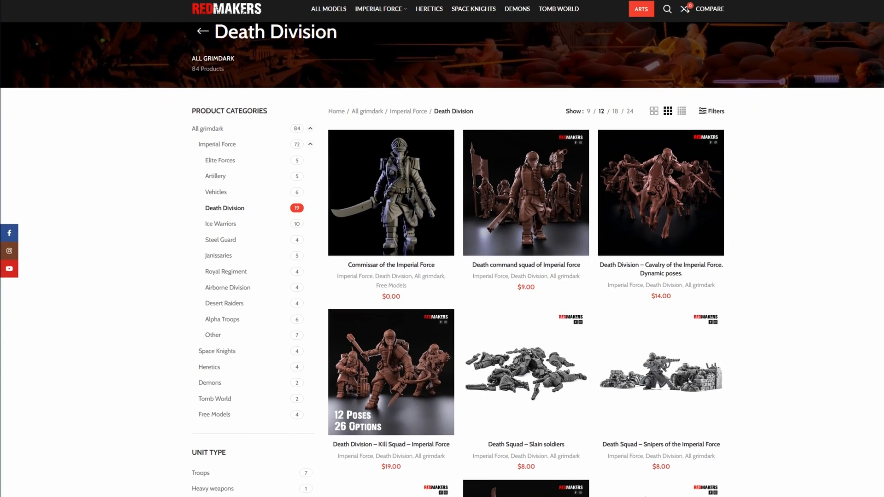
scroll(783, 153, "down", 1)
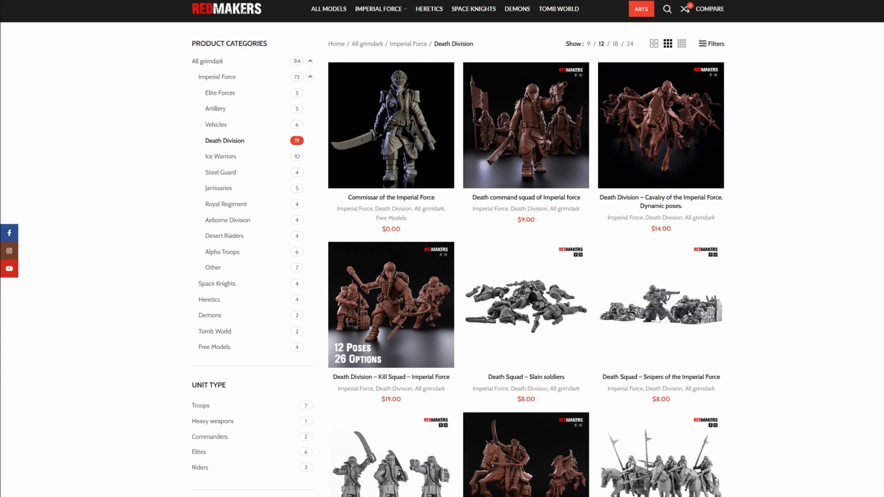
scroll(522, 420, "down", 3)
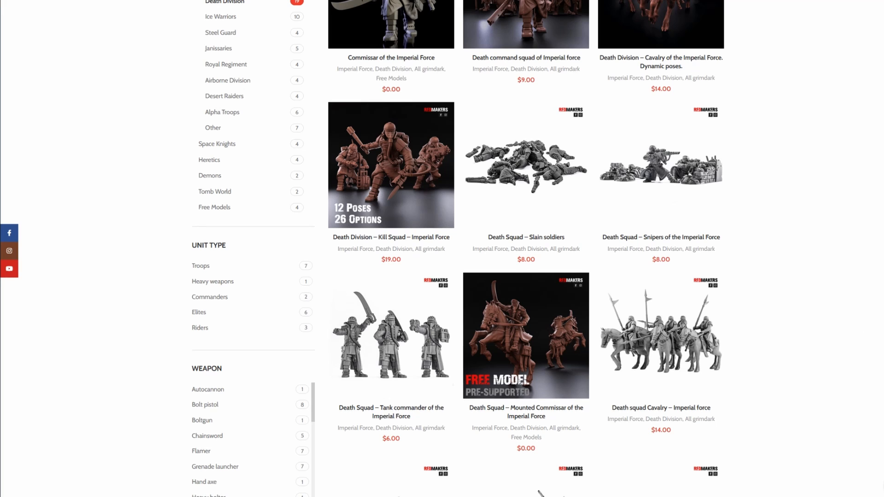
scroll(459, 248, "down", 3)
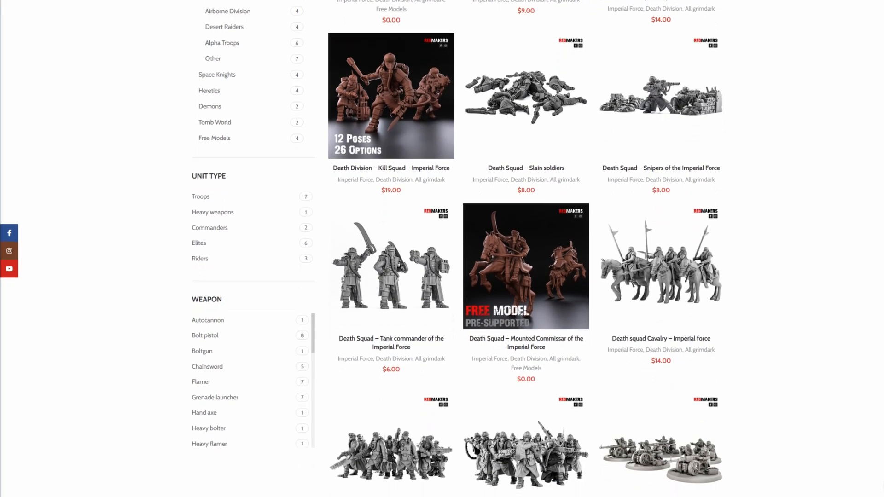
scroll(458, 248, "down", 2)
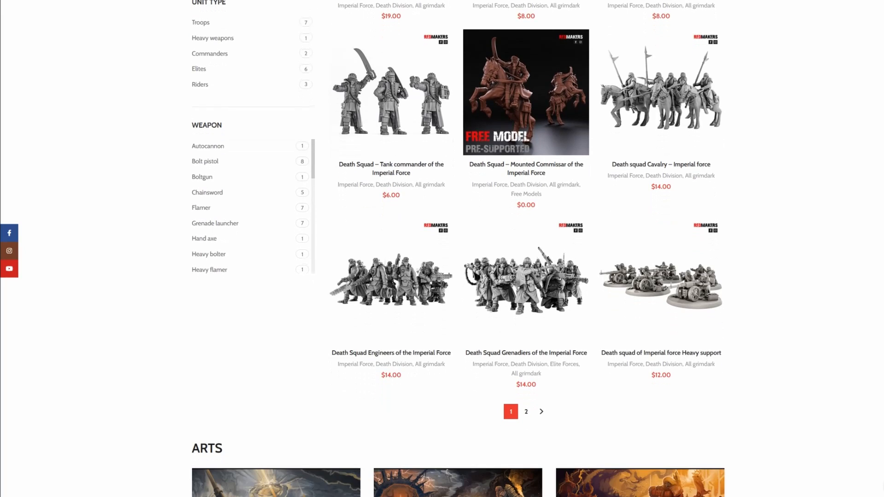
scroll(459, 248, "up", 8)
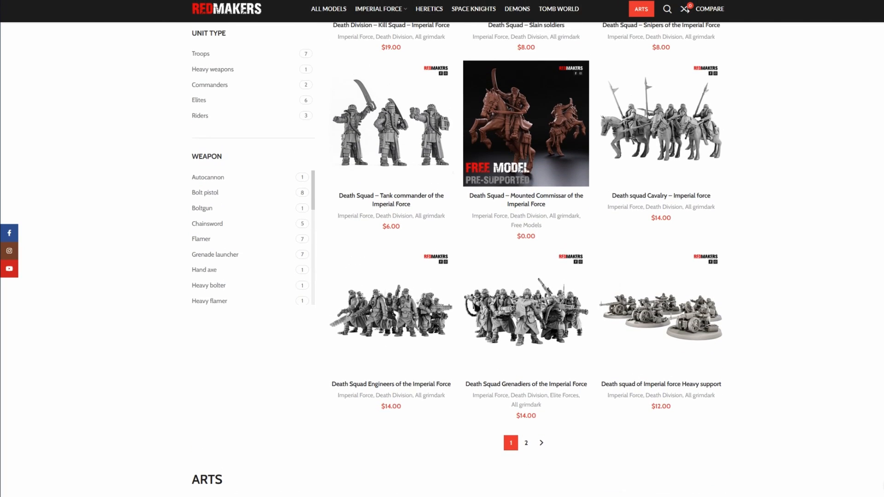
scroll(459, 249, "up", 1)
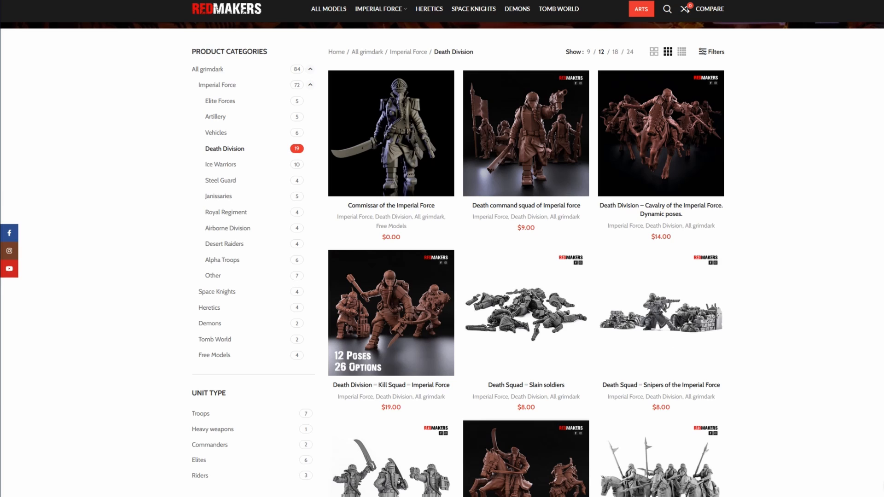
scroll(459, 249, "down", 7)
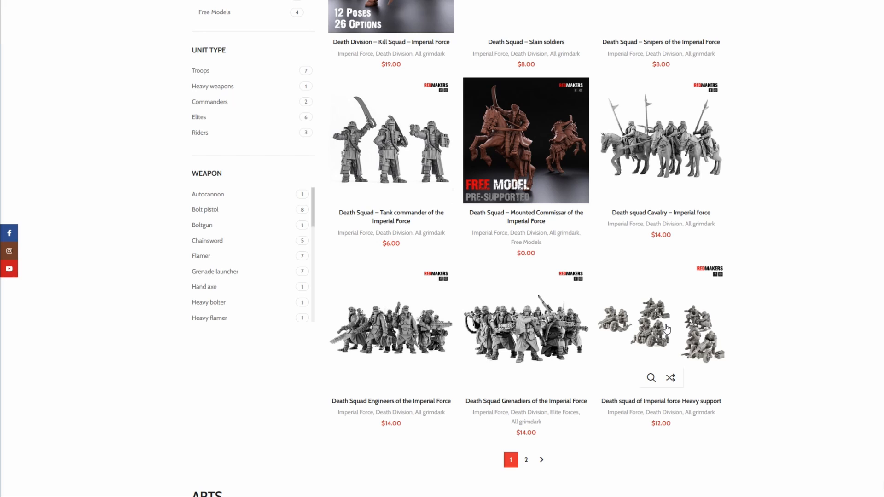
Open page 2 of the Death Division category and look through its artillery and infantry models
left_click(527, 461)
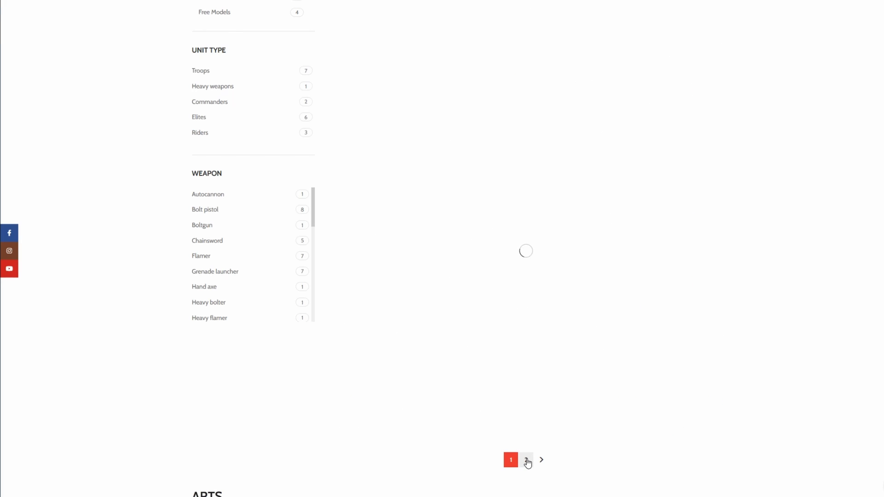
scroll(802, 288, "down", 2)
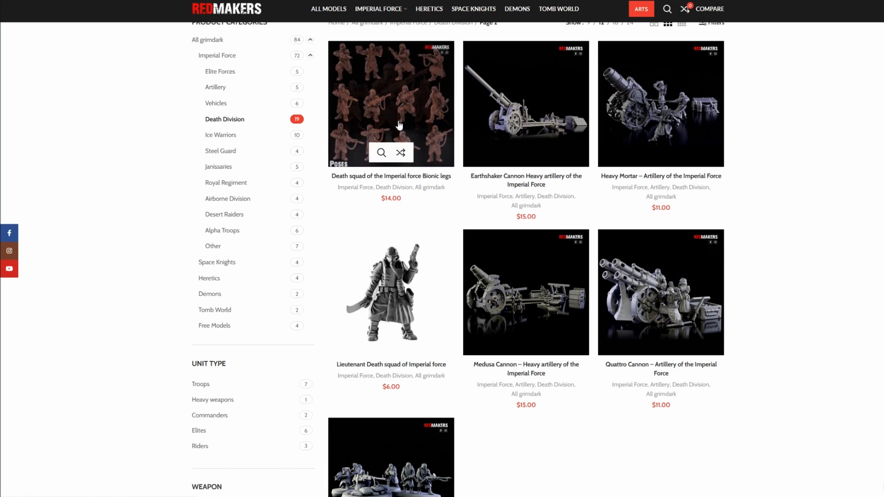
scroll(400, 117, "up", 1)
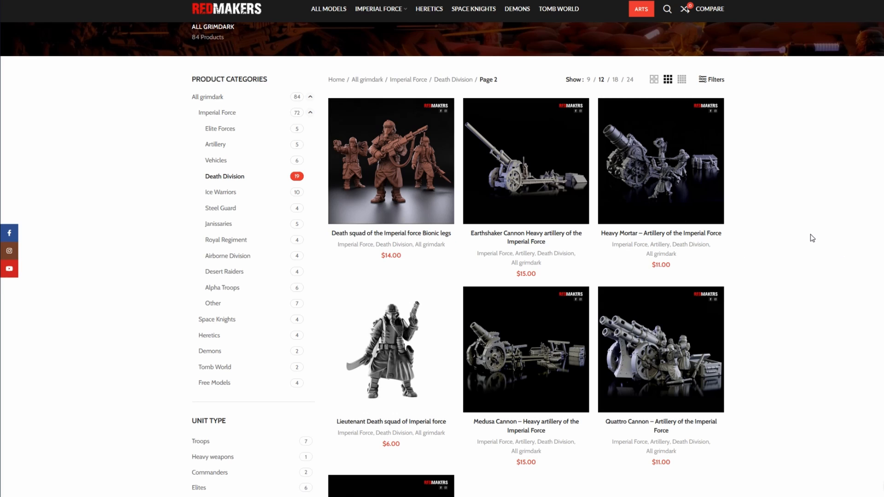
scroll(812, 238, "down", 1)
scroll(816, 239, "up", 1)
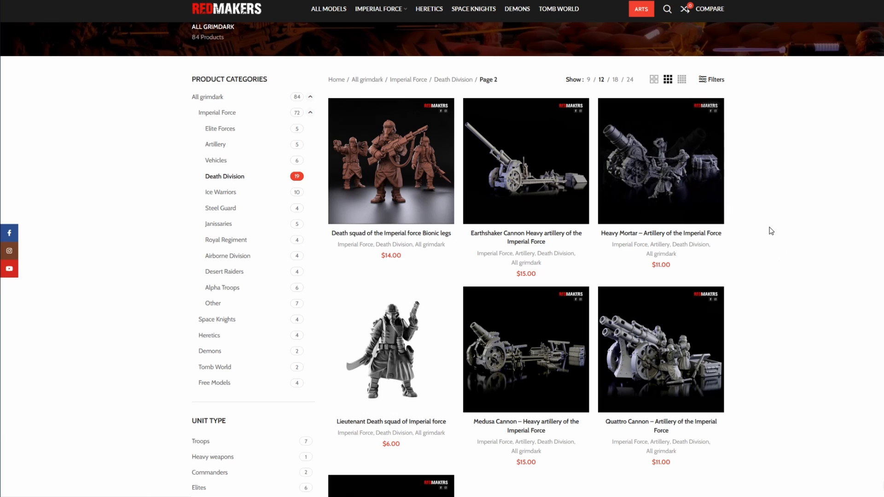
scroll(768, 226, "down", 3)
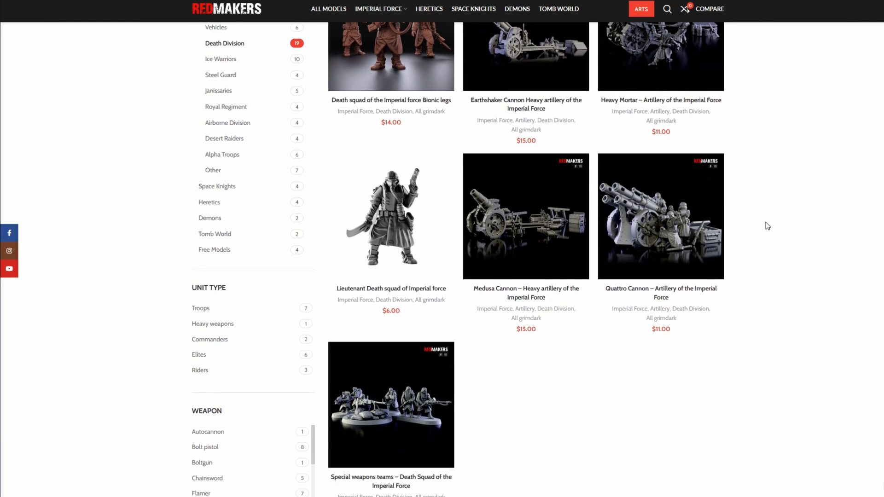
scroll(768, 226, "up", 4)
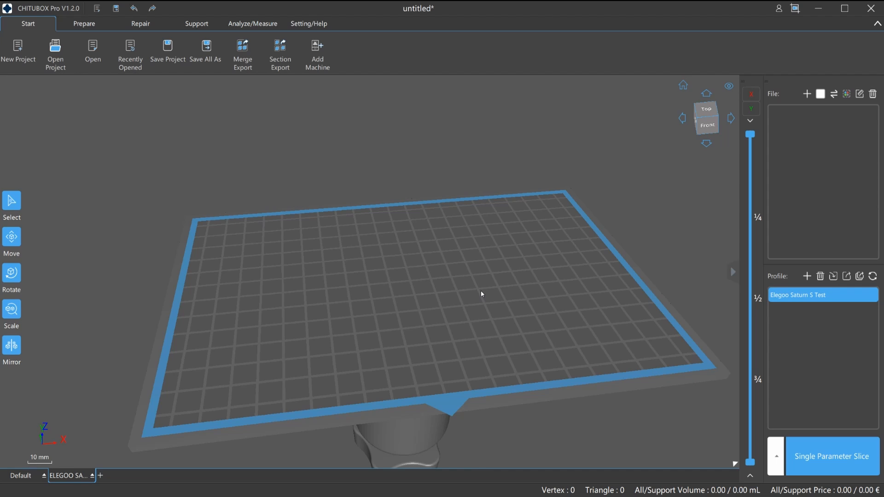
In CHITUBOX Pro, load the pose 1 body and its two lasgun arm STL files onto the empty build plate
right_click_drag(498, 279, 481, 270)
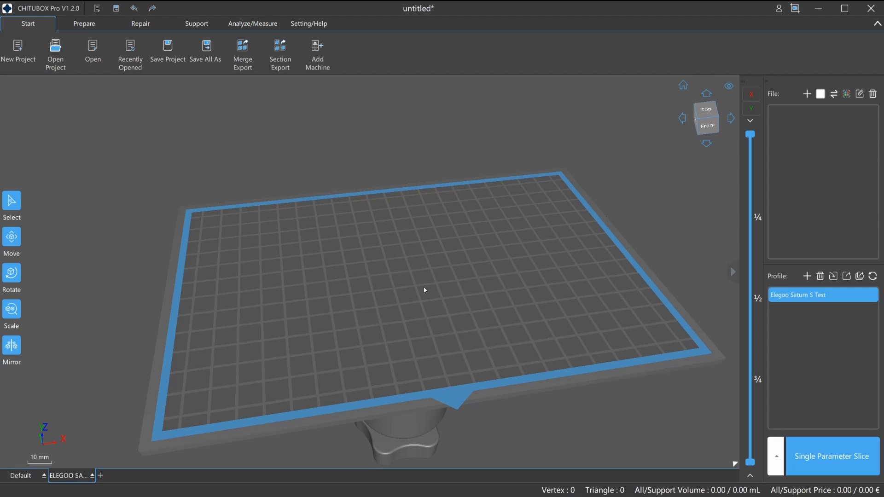
left_click_drag(481, 316, 476, 297)
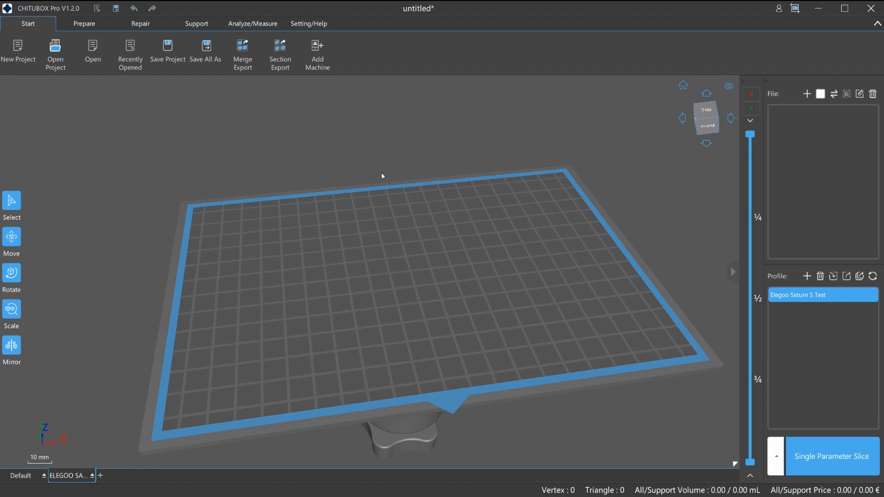
left_click_drag(127, 227, 124, 228)
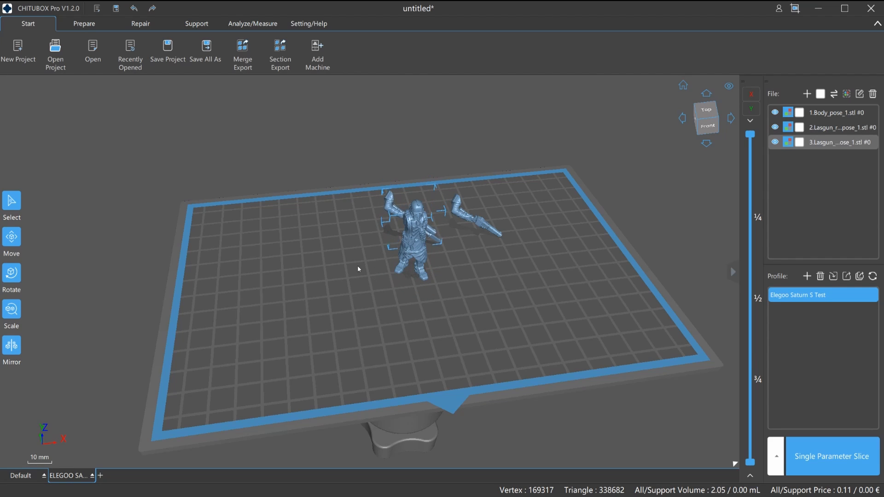
Move the body and both lasgun arms to the front-left area of the build plate, with the arms beside the body
left_click_drag(391, 202, 205, 366)
left_click_drag(414, 213, 232, 284)
left_click_drag(478, 223, 295, 361)
right_click_drag(317, 302, 319, 283)
middle_click_drag(318, 282, 430, 278)
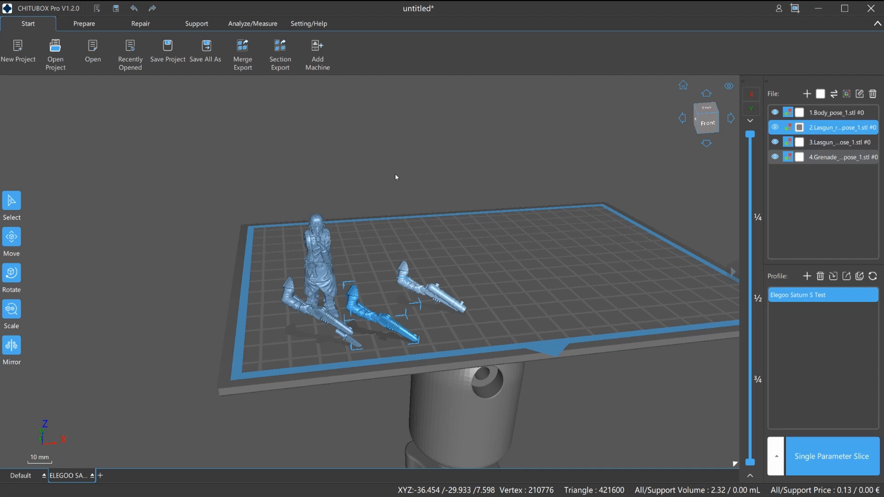
Place the pose 1 left hand beside the body and delete the grenade launcher arm and the spare lasgun arm
left_click_drag(290, 271, 351, 299)
left_click(362, 312)
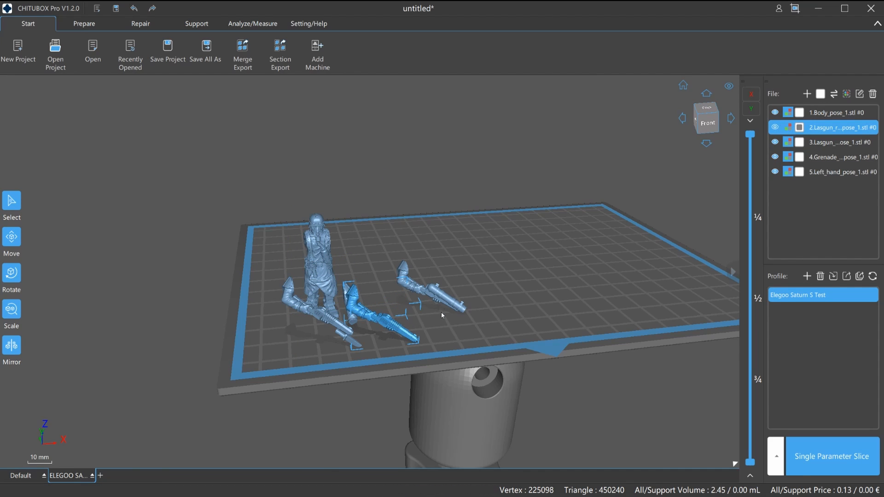
left_click(437, 297)
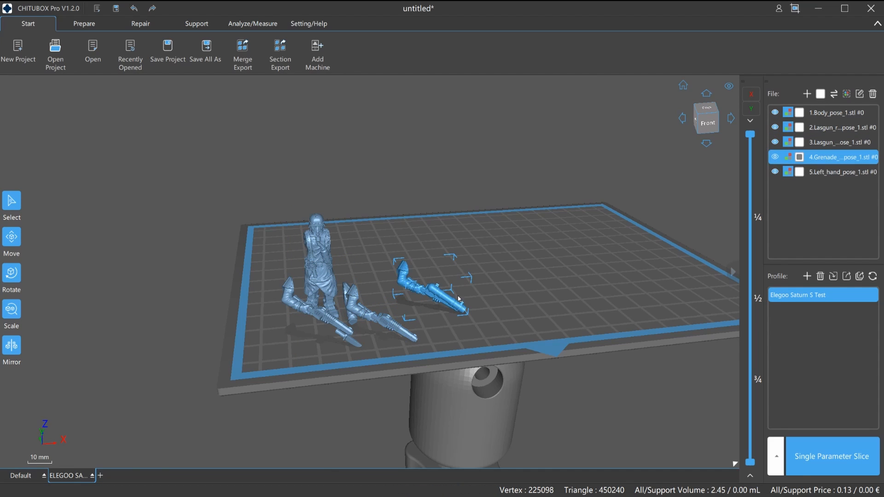
left_click(390, 322, "ctrl")
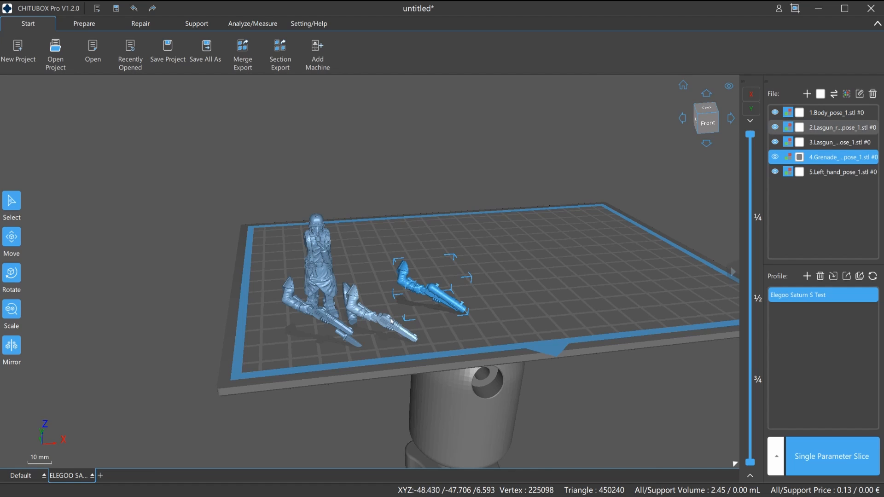
left_click(872, 94)
left_click_drag(299, 262, 503, 259)
scroll(444, 258, "up", 10)
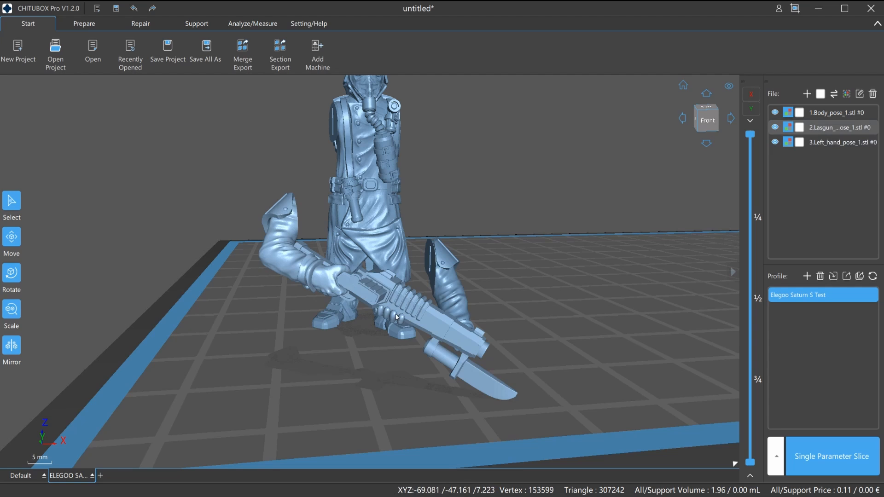
left_click_drag(468, 285, 449, 237)
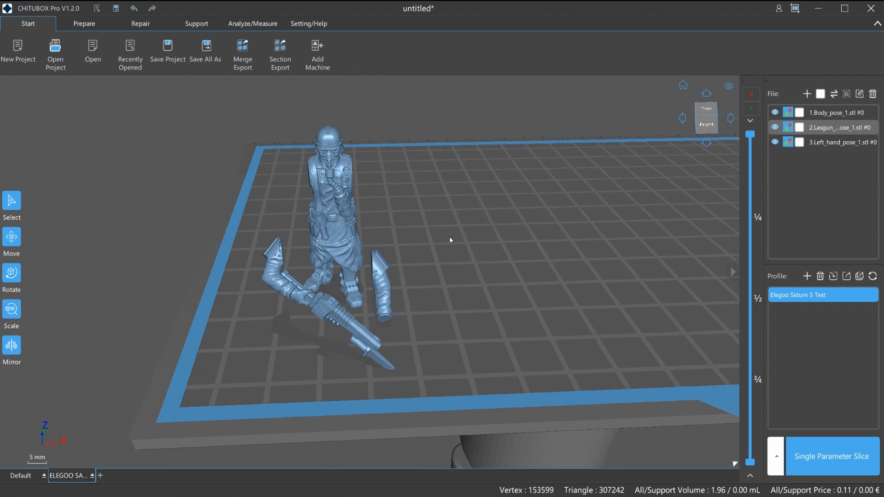
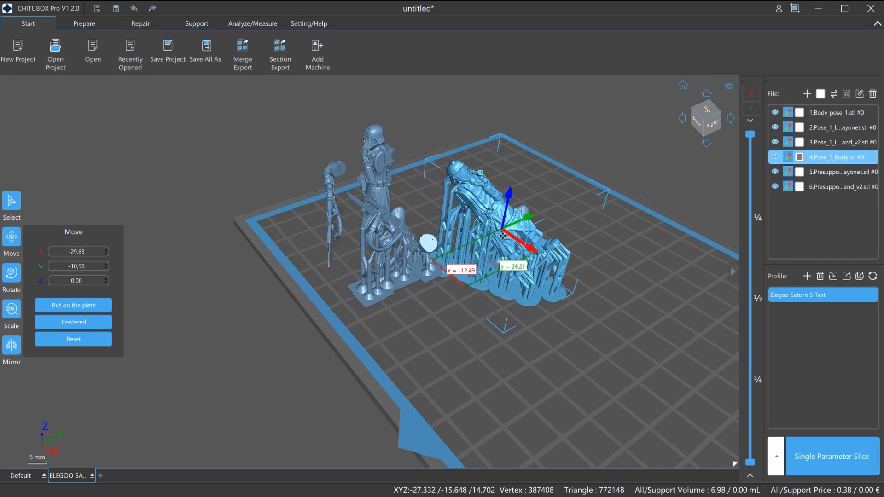
Examine the supports on the presupported left hand, bayonet lasgun arm and pose 1 body up close and from several angles
left_click(420, 289)
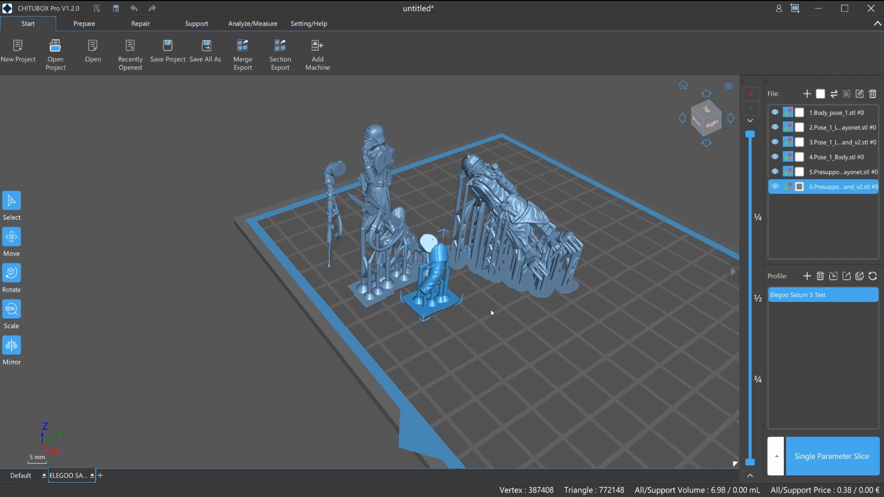
scroll(484, 313, "up", 10)
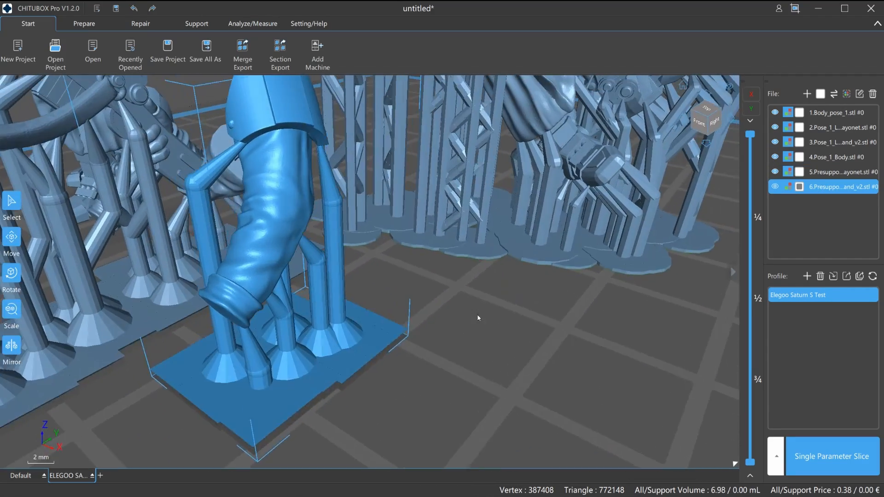
middle_click_drag(477, 317, 360, 189)
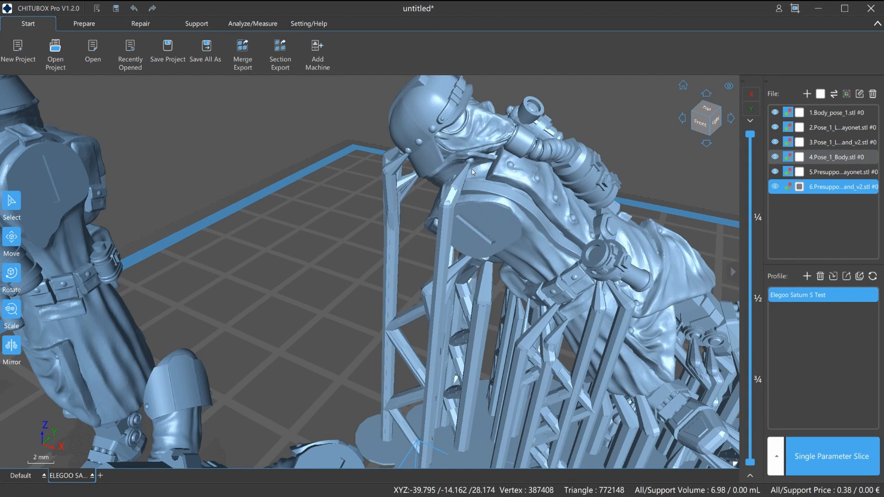
right_click_drag(451, 167, 388, 224)
scroll(378, 231, "down", 2)
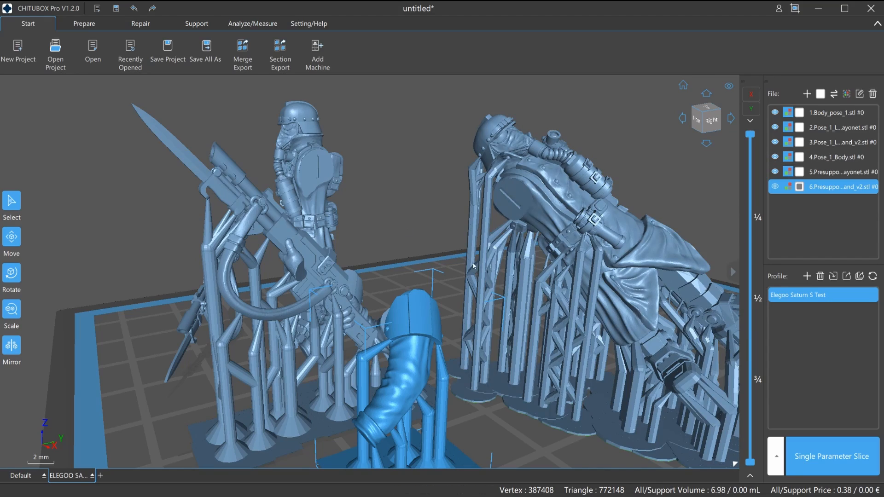
right_click_drag(432, 192, 468, 199)
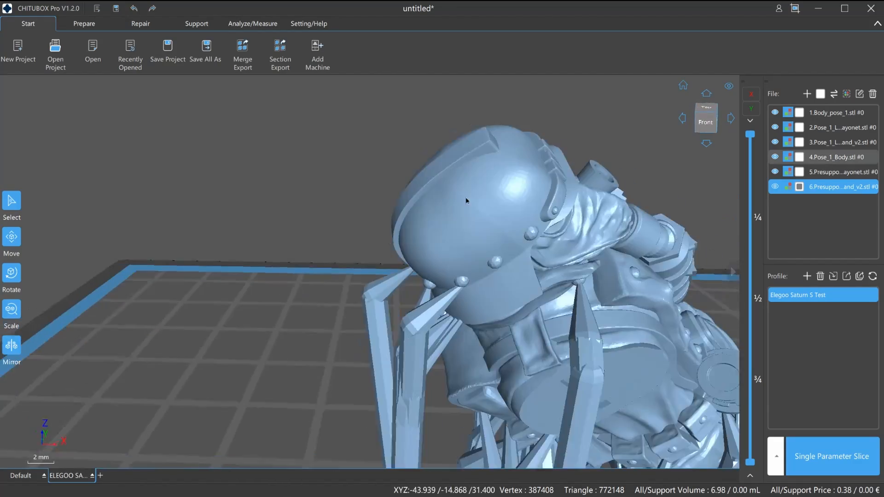
scroll(467, 200, "down", 5)
middle_click_drag(397, 257, 342, 137)
scroll(342, 138, "down", 3)
right_click_drag(543, 192, 494, 209)
middle_click_drag(493, 209, 529, 361)
right_click_drag(528, 361, 465, 166)
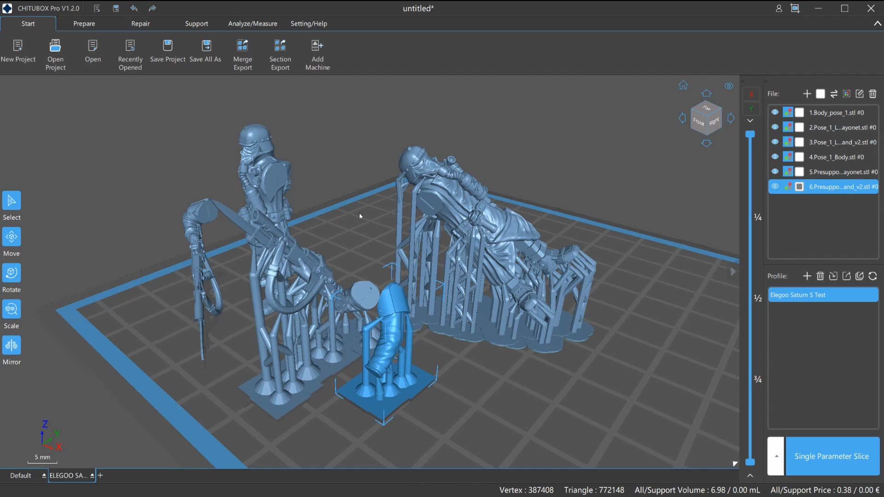
Move the presupported pose 1 body farther from the unsupported parts and rotate it to face the front of the plate
right_click_drag(395, 272, 643, 367)
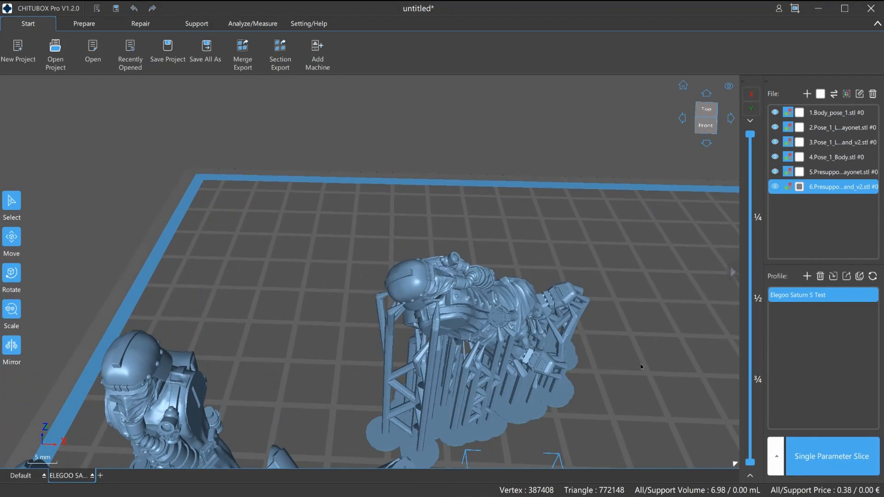
middle_click_drag(644, 370, 575, 230)
left_click_drag(429, 226, 497, 225)
scroll(261, 253, "down", 3)
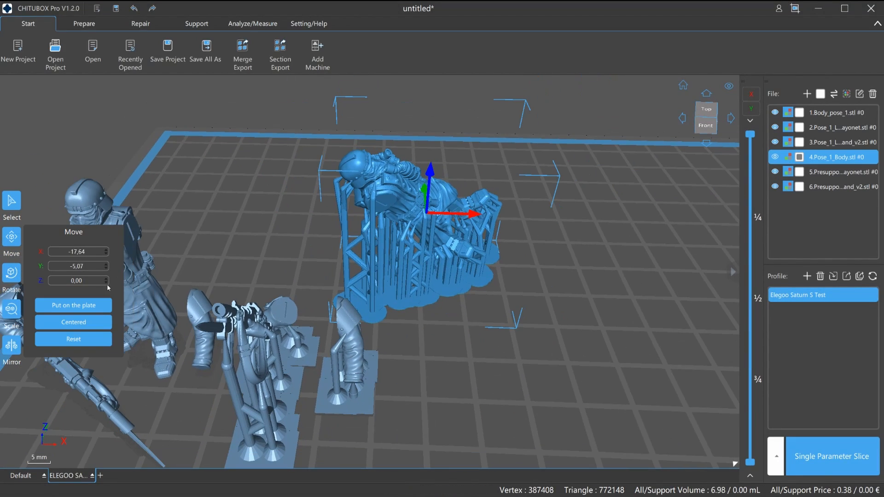
left_click(15, 276)
left_click_drag(459, 213, 424, 239)
Move the presupported left hand and bayonet lasgun arm away from the unsupported parts, in front of the presupported body
left_click(366, 295)
left_click_drag(355, 339, 514, 346)
left_click_drag(270, 366, 417, 367)
right_click_drag(265, 320, 278, 314)
middle_click_drag(374, 334, 426, 284)
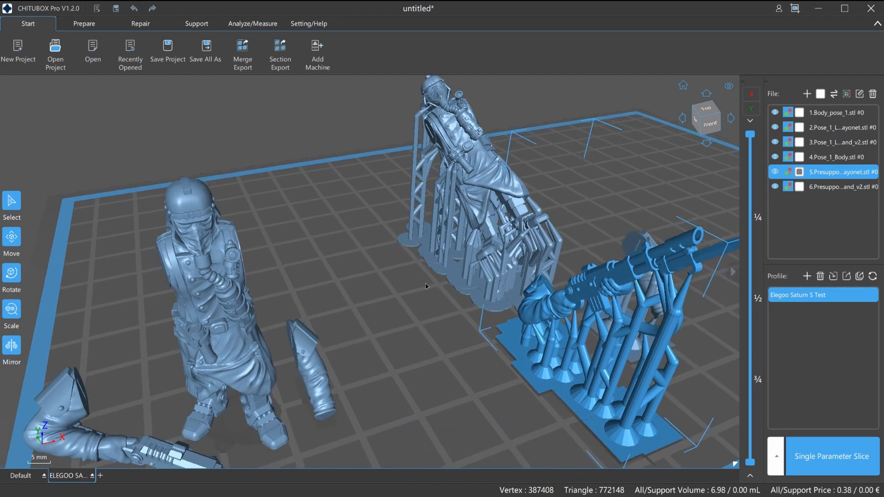
scroll(425, 283, "down", 3)
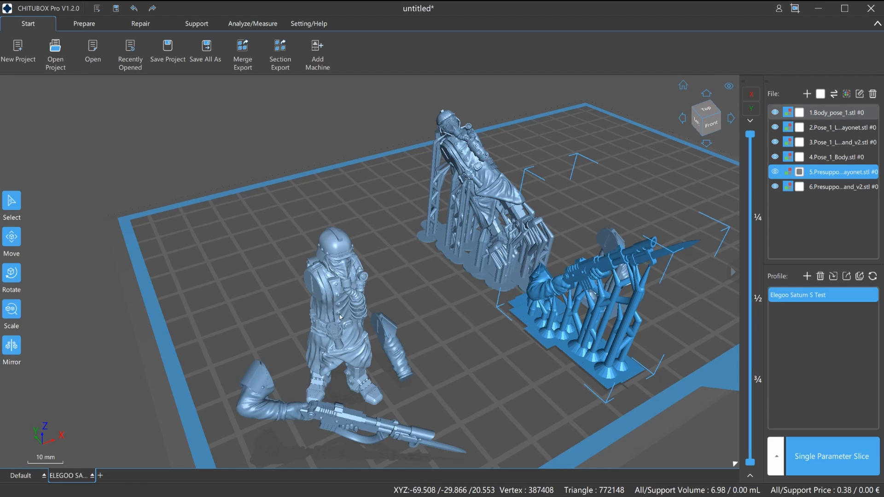
Move the unsupported body farther back on the plate and tilt it backward by about 25° around the X axis
left_click_drag(339, 308, 317, 247)
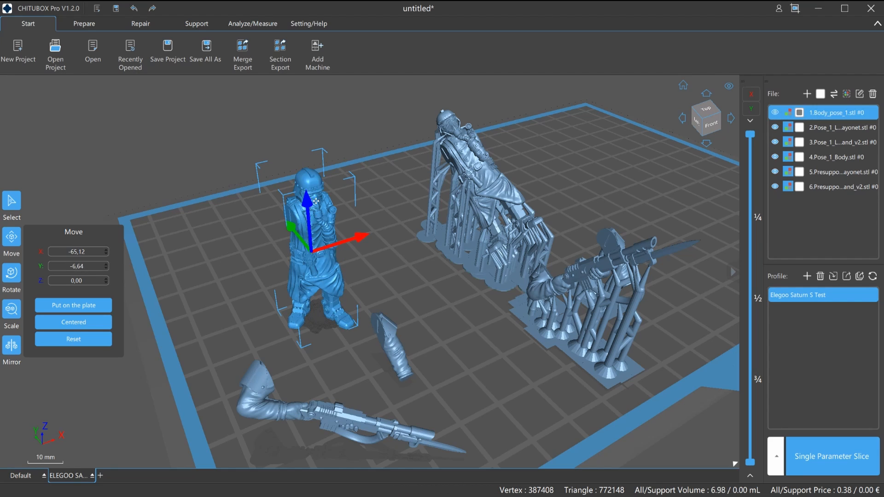
left_click(12, 273)
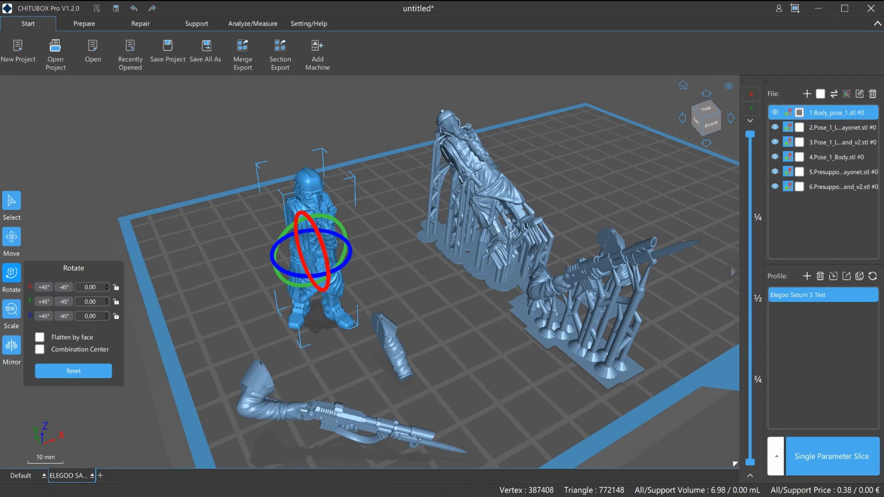
mouse_move(325, 254)
left_mouse_down()
mouse_move(321, 240)
mouse_move(323, 248)
left_mouse_up()
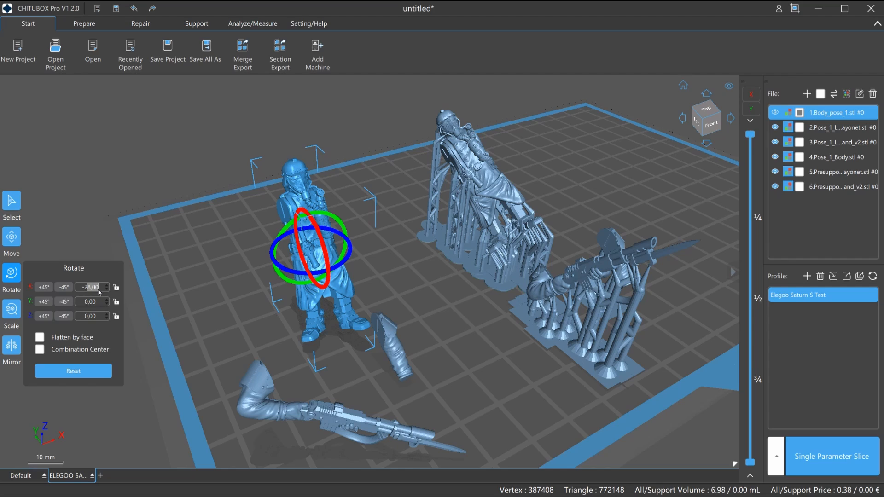
type("5")
Rotate the unsupported left hand about -118° around the X axis so its shoulder end faces the plate
right_click_drag(242, 289, 221, 291)
right_click_drag(425, 331, 432, 321)
left_click(433, 323)
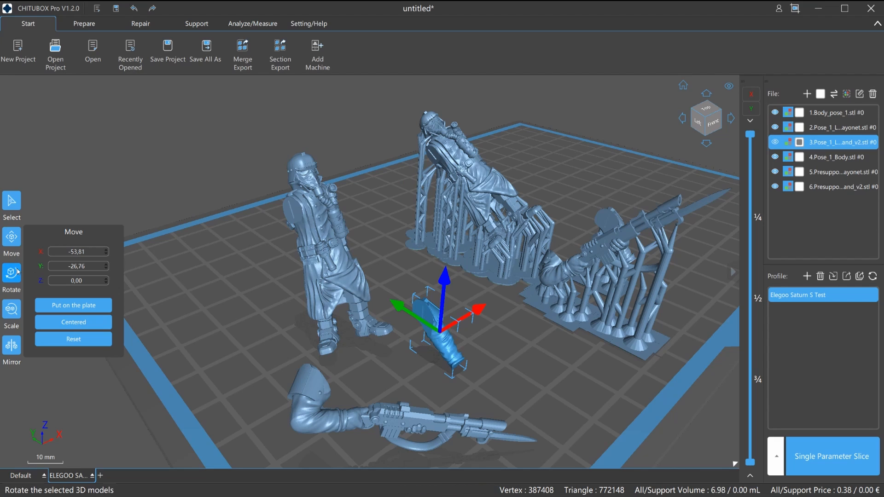
left_click(6, 276)
left_click_drag(454, 305, 440, 323)
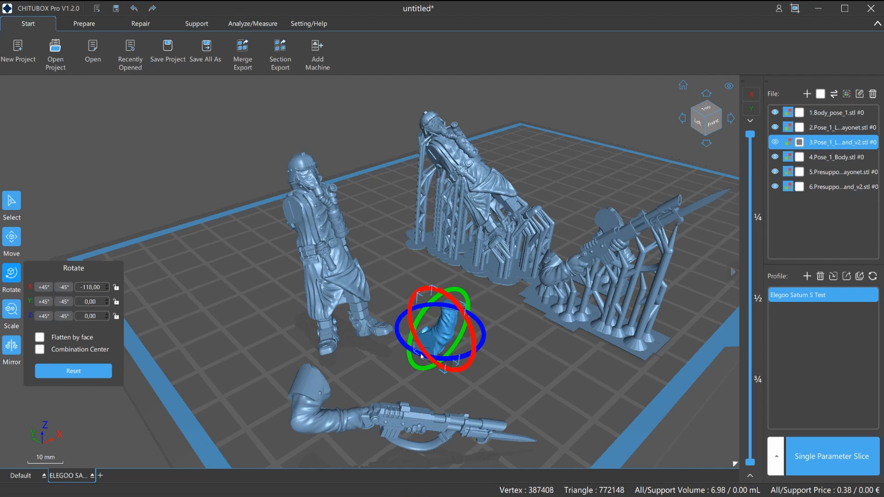
right_click_drag(524, 377, 470, 366)
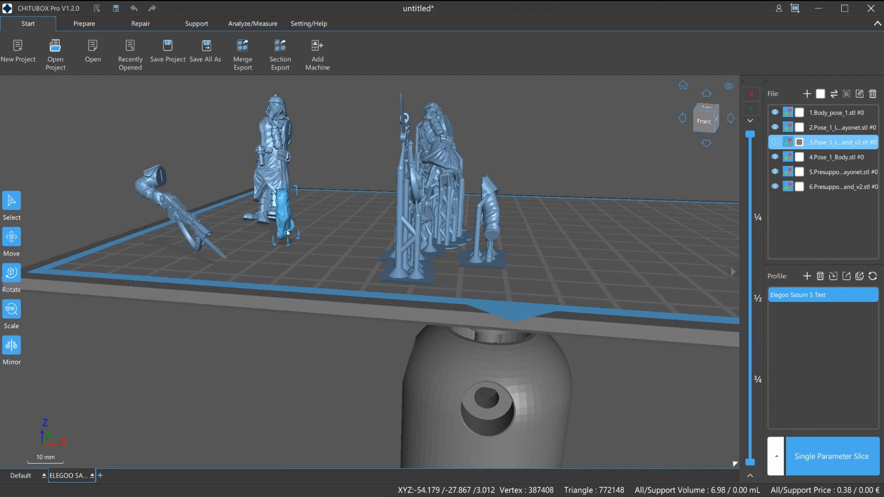
Stand the unsupported bayonet lasgun arm upright by rotating it about -105° around Y and about -39° around X
right_click_drag(295, 269, 342, 383)
right_click_drag(259, 334, 373, 326)
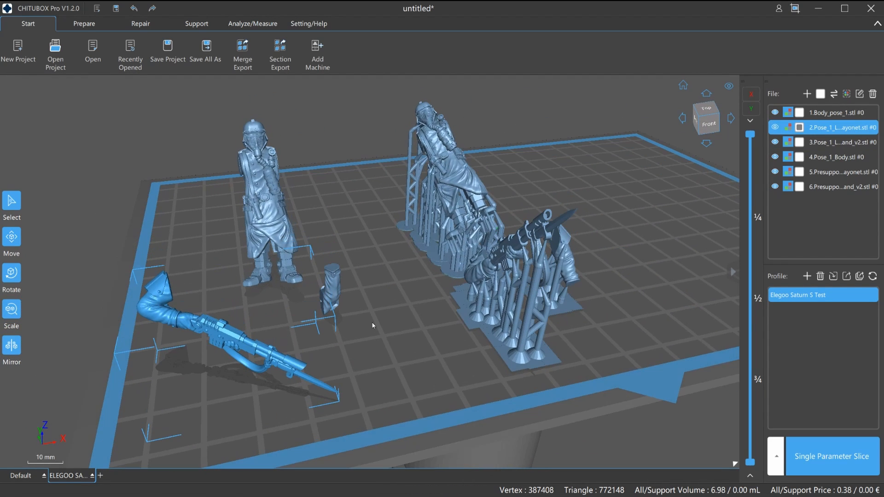
left_click(11, 274)
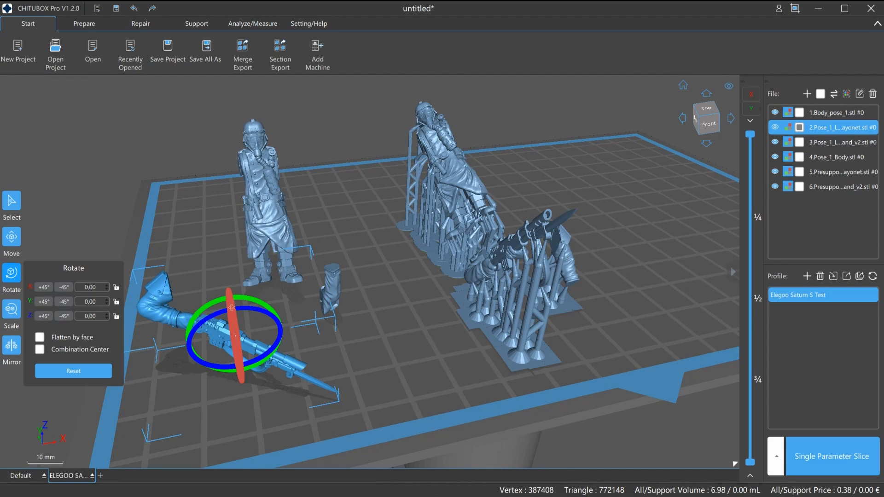
mouse_move(229, 296)
left_mouse_down()
mouse_move(256, 307)
mouse_move(232, 289)
left_mouse_up()
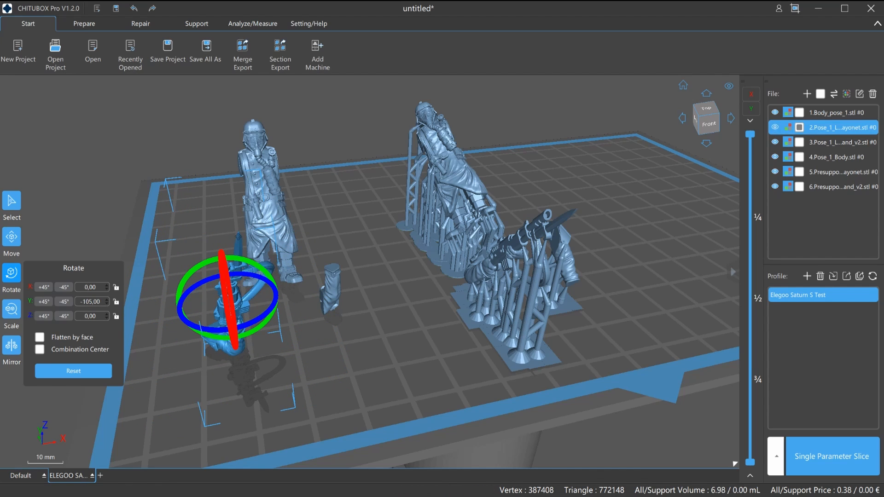
left_click_drag(223, 284, 222, 267)
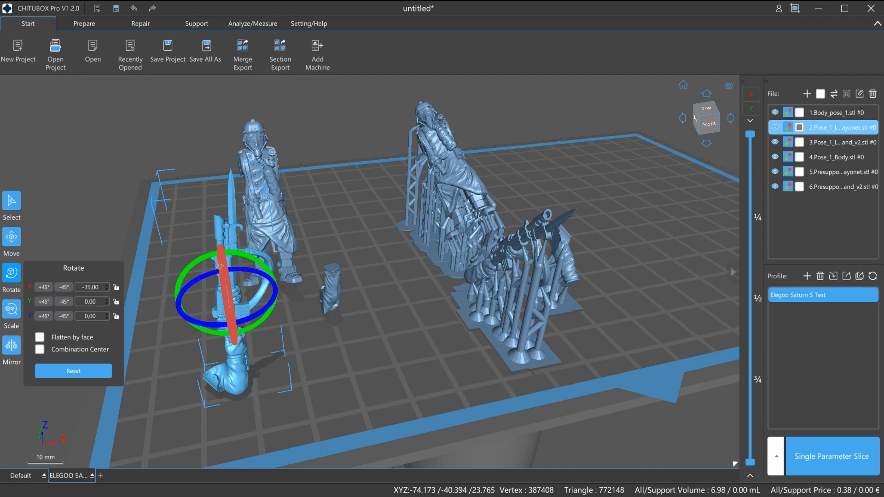
right_click_drag(195, 277, 477, 367)
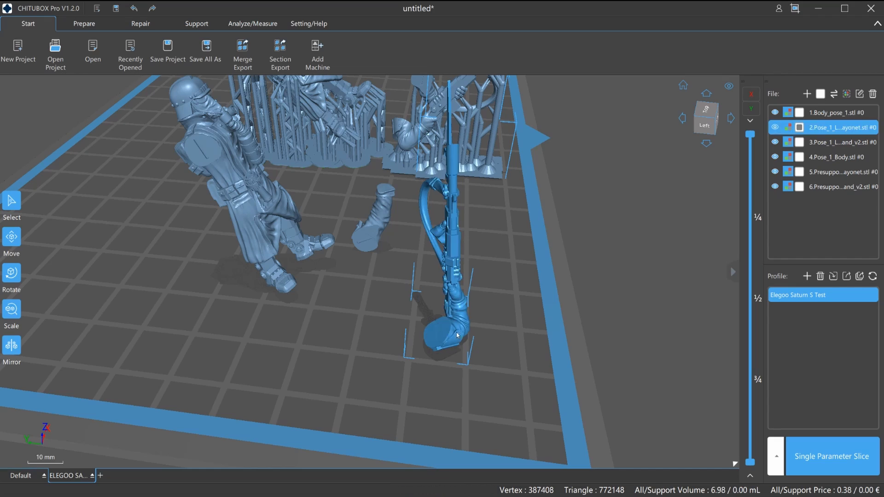
right_click_drag(422, 187, 443, 221)
Turn the upright bayonet lasgun arm about -15° around the Z axis
mouse_move(279, 125)
left_mouse_down()
mouse_move(399, 262)
mouse_move(279, 124)
left_mouse_up()
right_click_drag(369, 241, 350, 304)
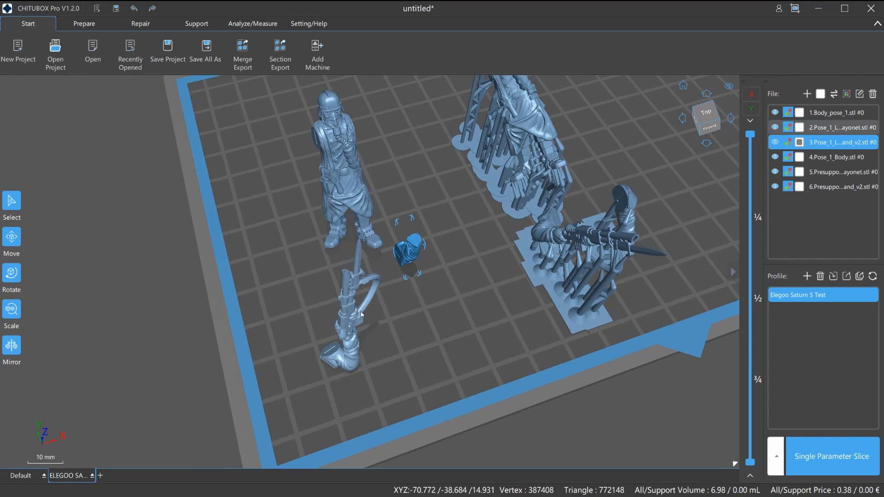
left_click(350, 314)
left_click(11, 275)
left_click_drag(368, 344, 373, 349)
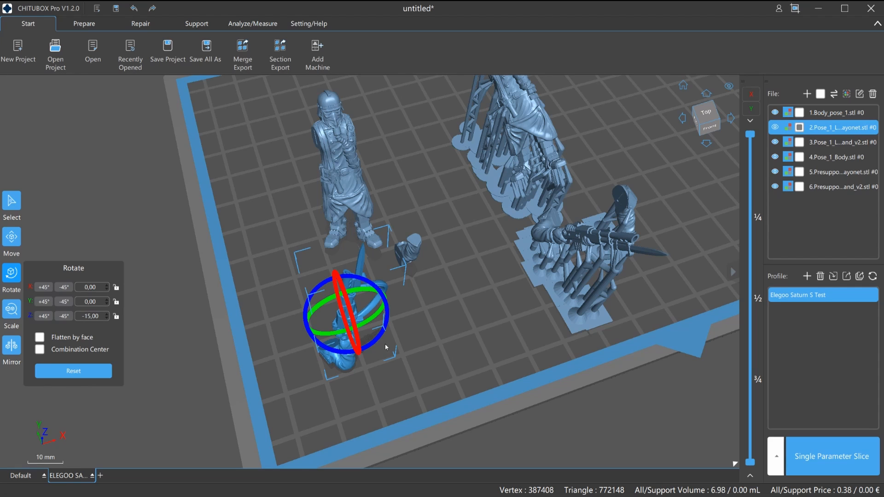
left_click(364, 338)
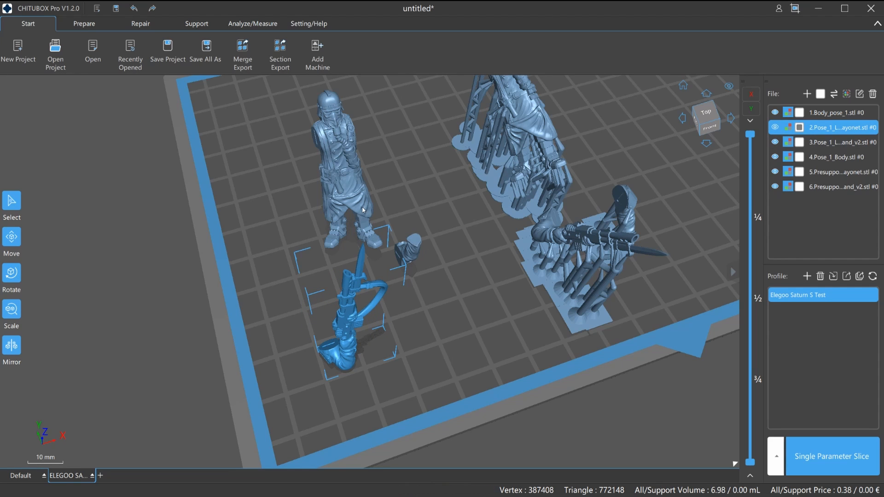
Select the unsupported body, left hand and bayonet lasgun arm together and bring up the model preparation tools
right_click_drag(280, 219, 291, 259)
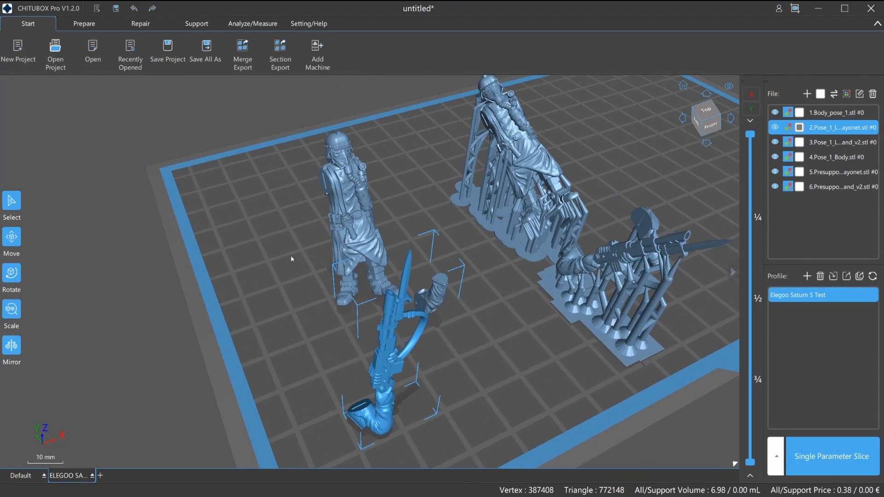
left_click(334, 252)
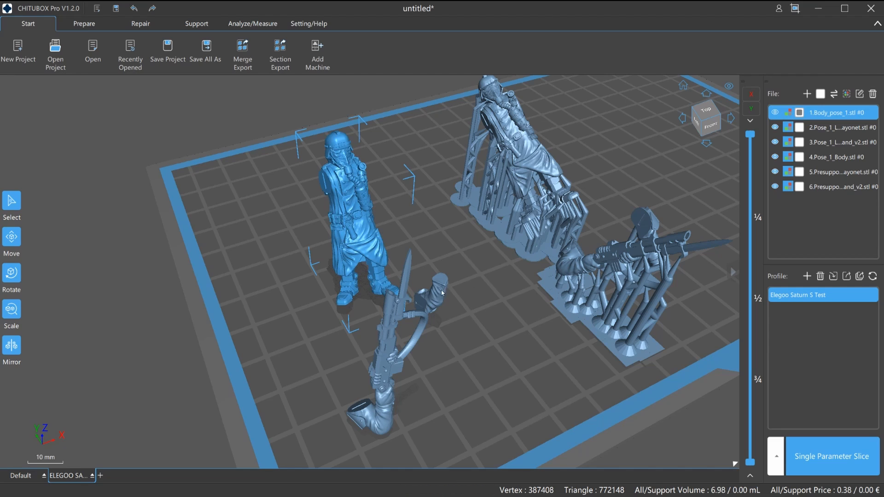
left_click(428, 299, "ctrl")
left_click(391, 353, "ctrl")
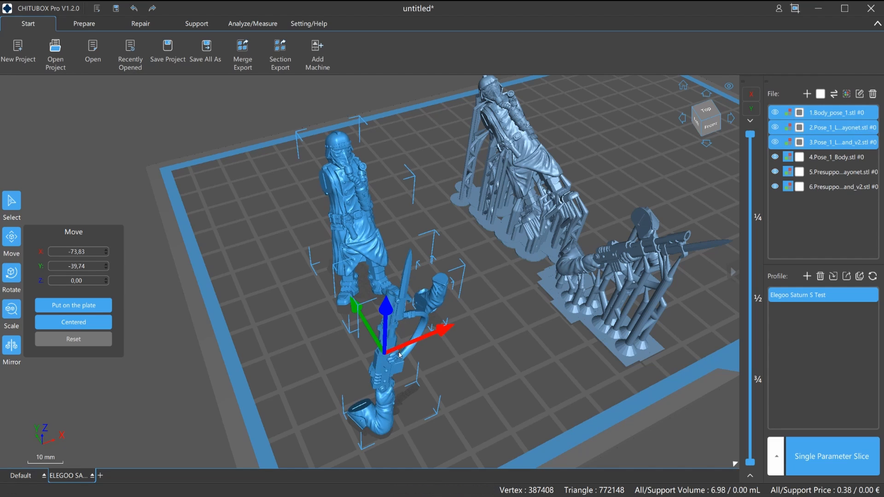
left_click(273, 261)
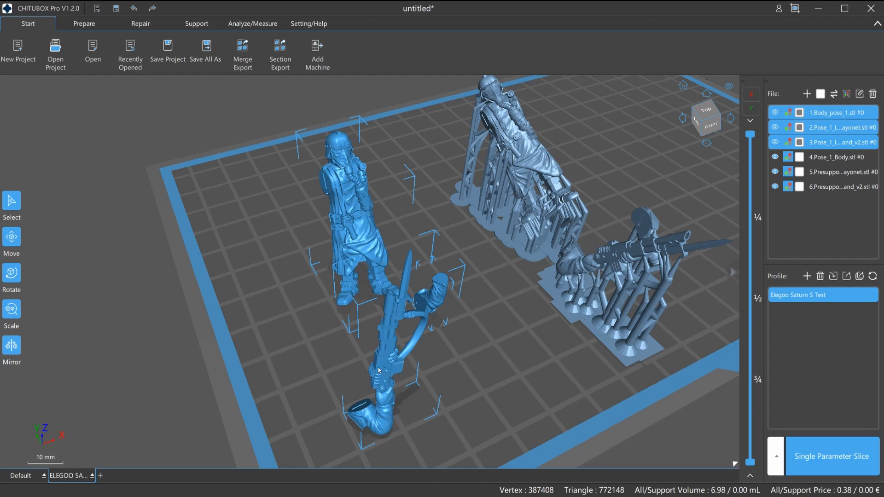
left_click(89, 25)
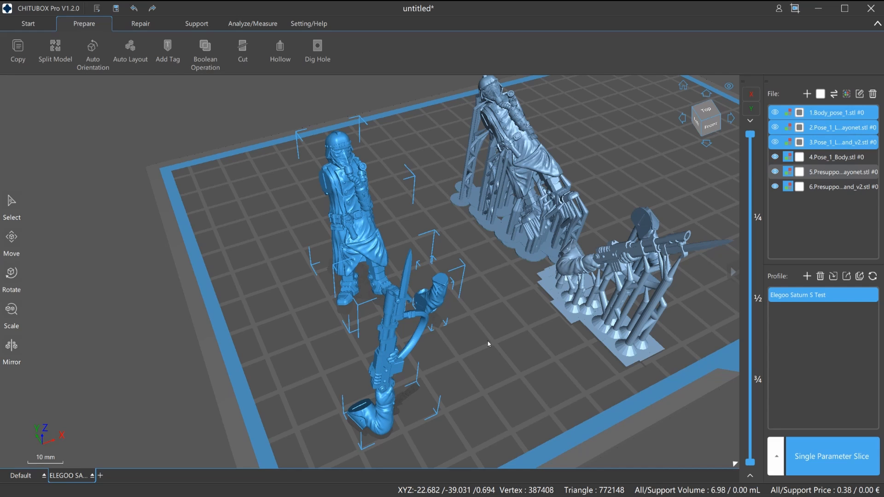
Open the support settings for the three selected parts and review the Light preset's top, middle, bottom and raft values
left_click(197, 24)
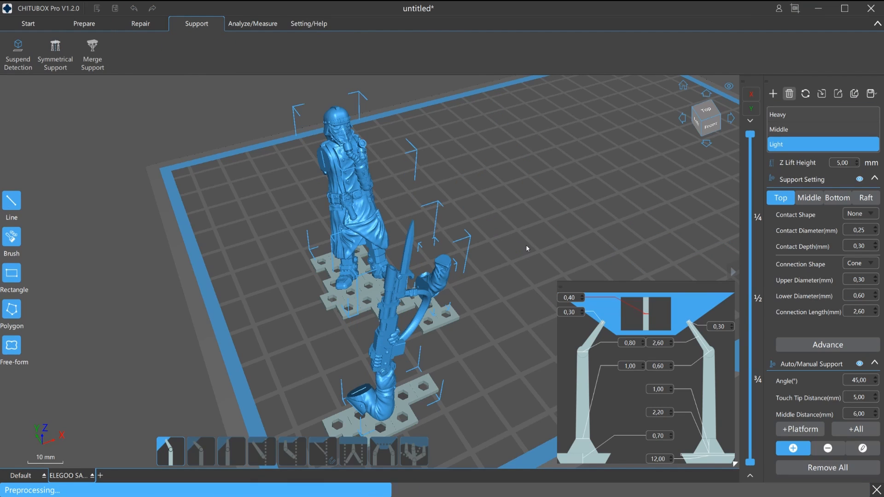
right_click_drag(519, 351, 443, 292)
right_click_drag(456, 353, 423, 329)
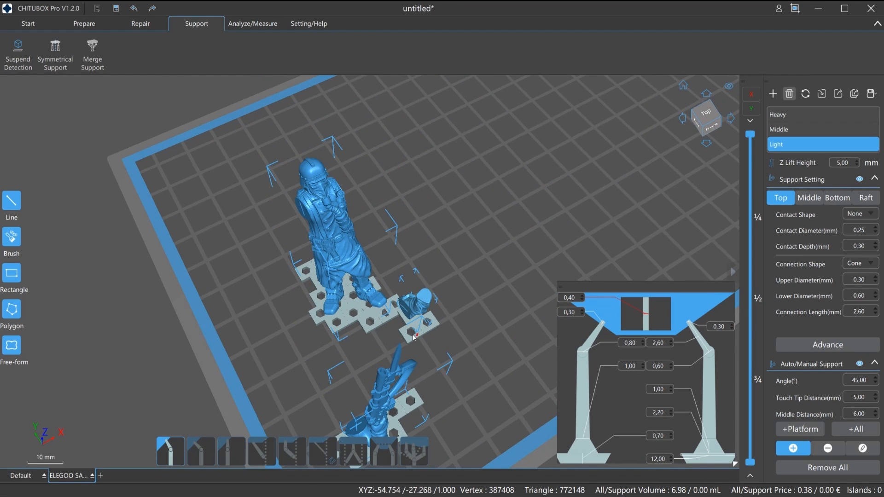
right_click_drag(461, 346, 714, 230)
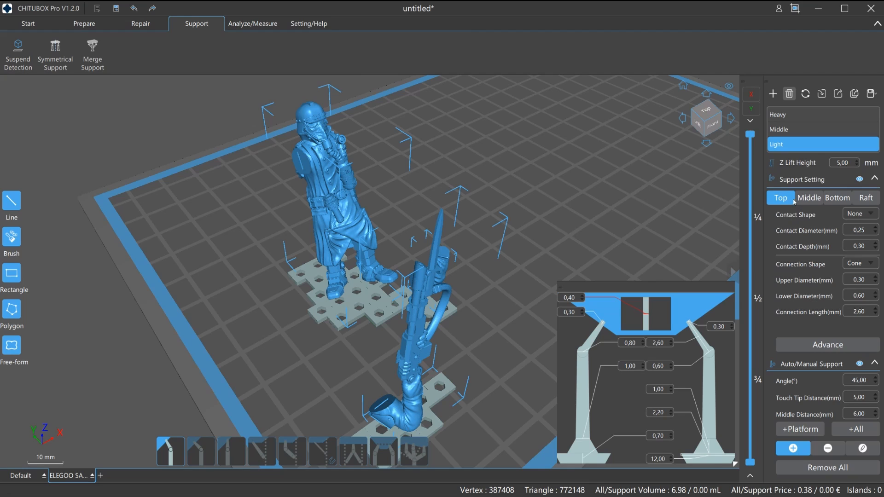
left_click(814, 198)
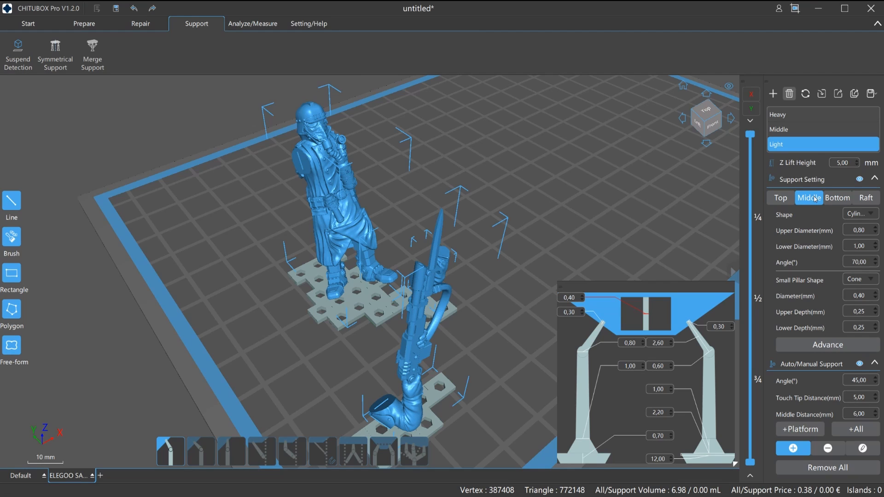
left_click(837, 198)
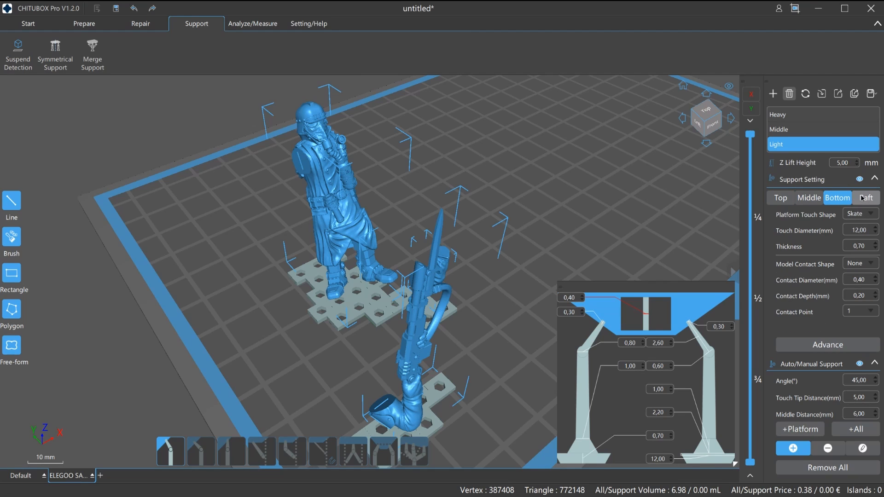
left_click(862, 198)
left_click(780, 199)
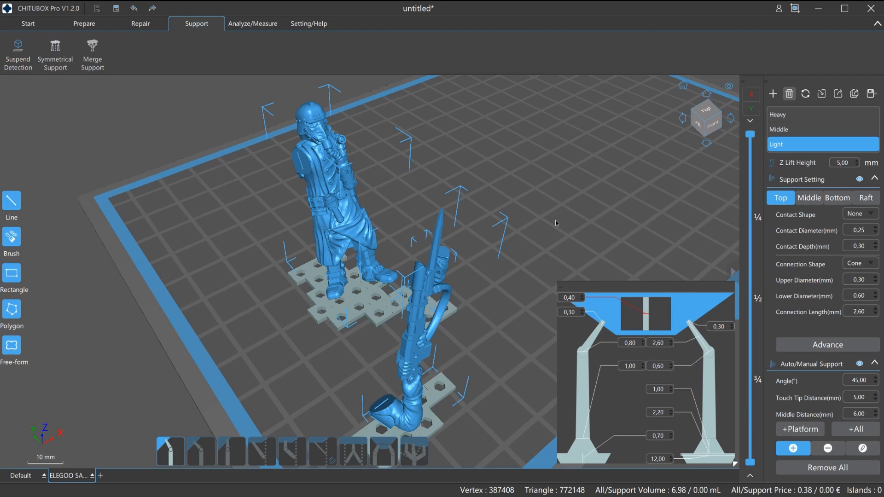
Generate automatic supports everywhere (+All) with the Light preset on the selected body, left hand and bayonet lasgun arm
left_click_drag(557, 224, 421, 170)
left_click_drag(535, 186, 420, 215)
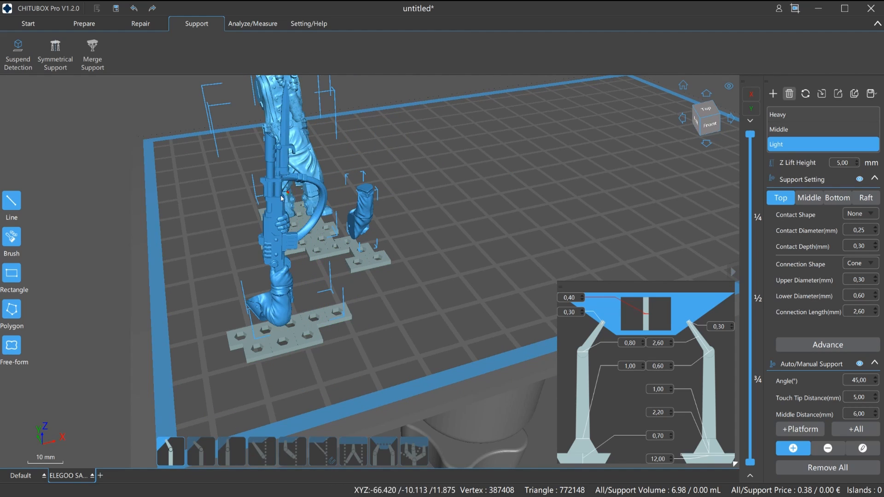
left_click_drag(378, 259, 580, 248)
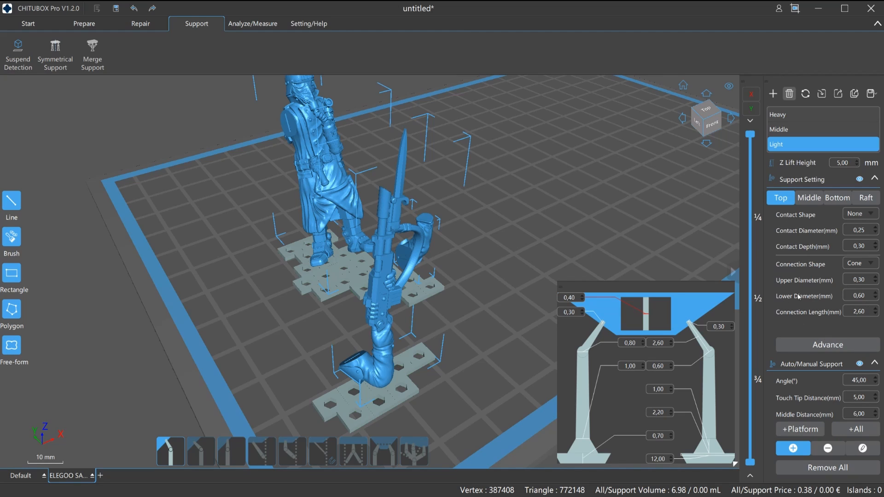
left_click(856, 430)
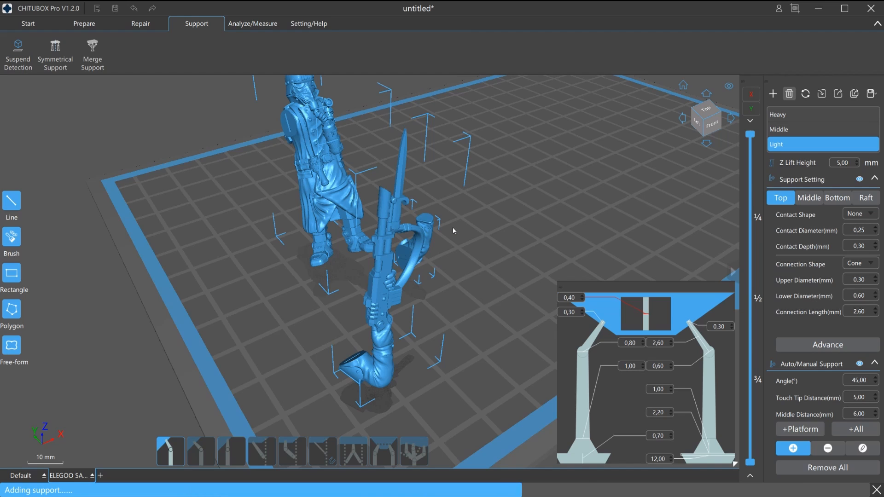
Examine from several angles the supports generated under the body, left hand and bayonet lasgun arm
mouse_move(454, 223)
right_mouse_down()
mouse_move(482, 208)
mouse_move(457, 220)
right_mouse_up()
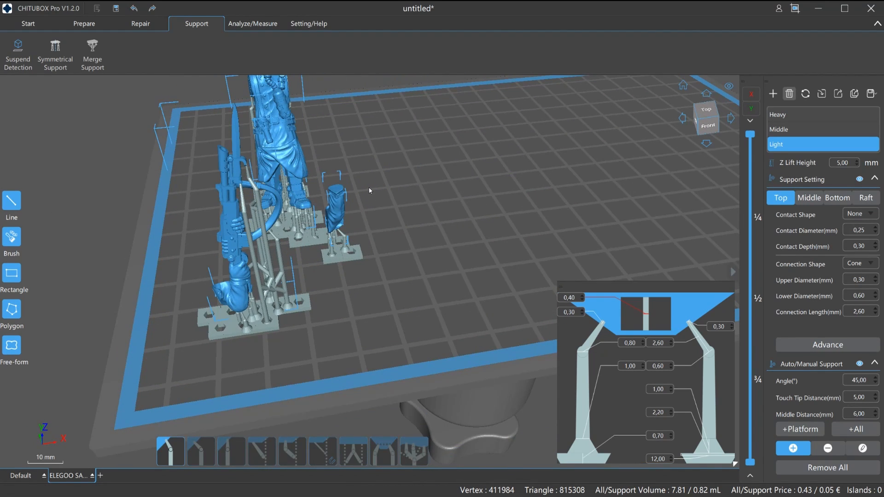
right_click_drag(370, 190, 389, 175)
right_click_drag(424, 145, 487, 134)
right_click_drag(551, 266, 513, 240)
right_click_drag(509, 285, 529, 270)
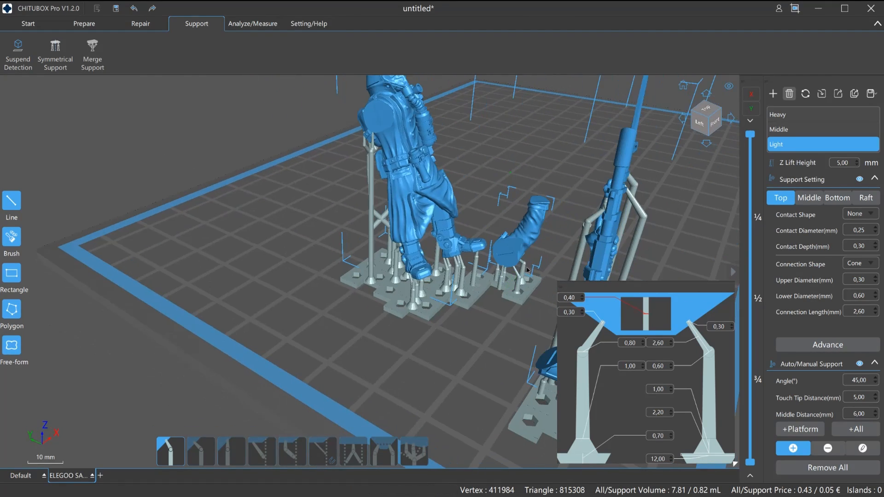
right_click_drag(597, 192, 605, 187)
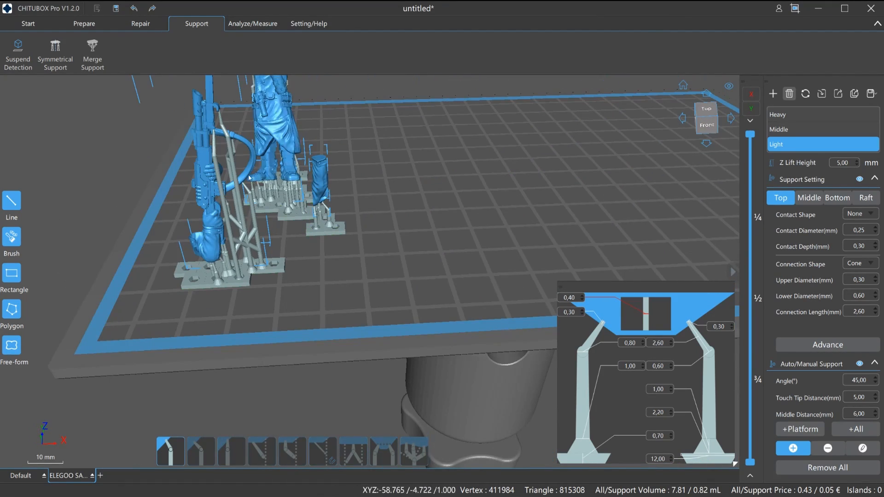
right_click_drag(423, 98, 407, 146)
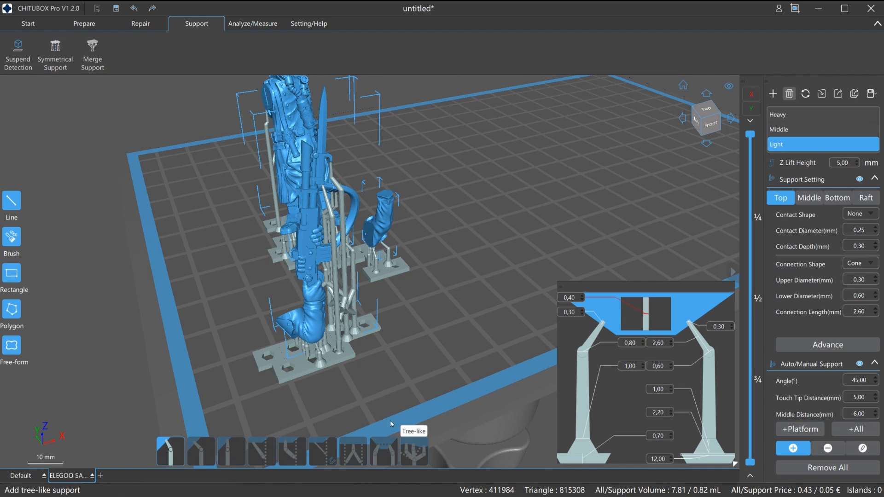
right_click_drag(413, 327, 460, 329)
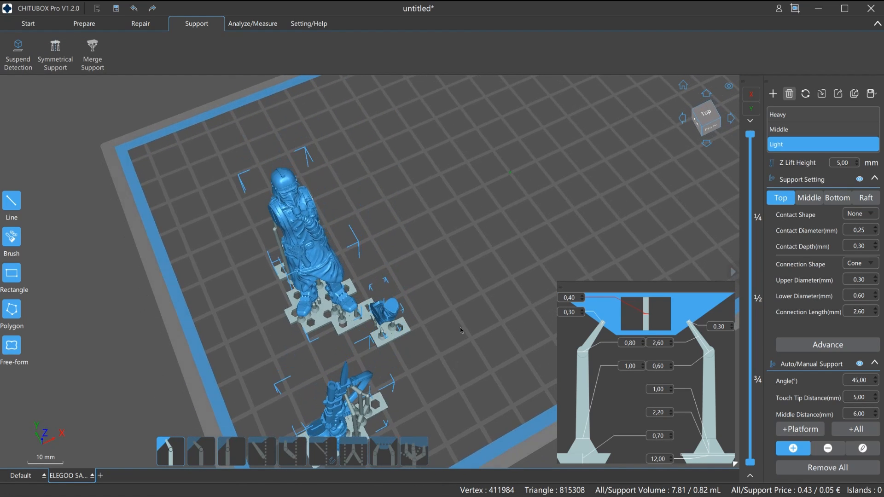
right_click_drag(507, 360, 475, 343)
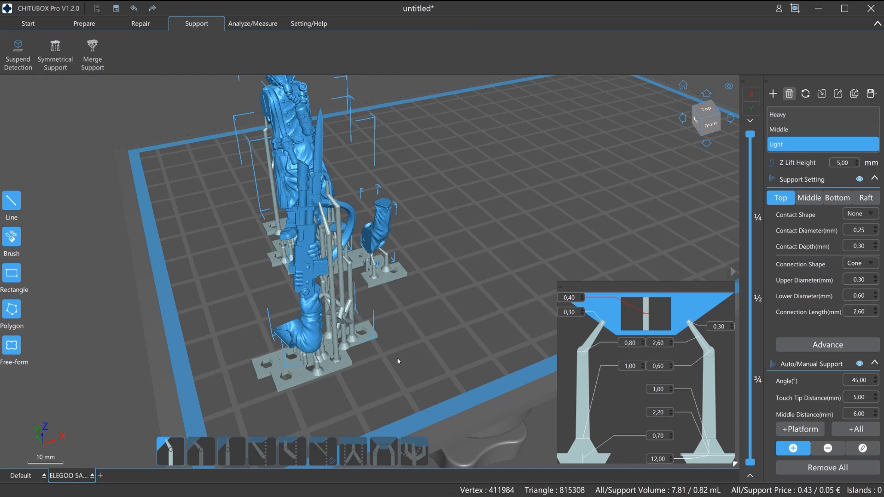
Show all models again and move the presupported left hand next to the auto-supported left hand for comparison
left_click(30, 26)
right_click_drag(493, 272, 490, 304)
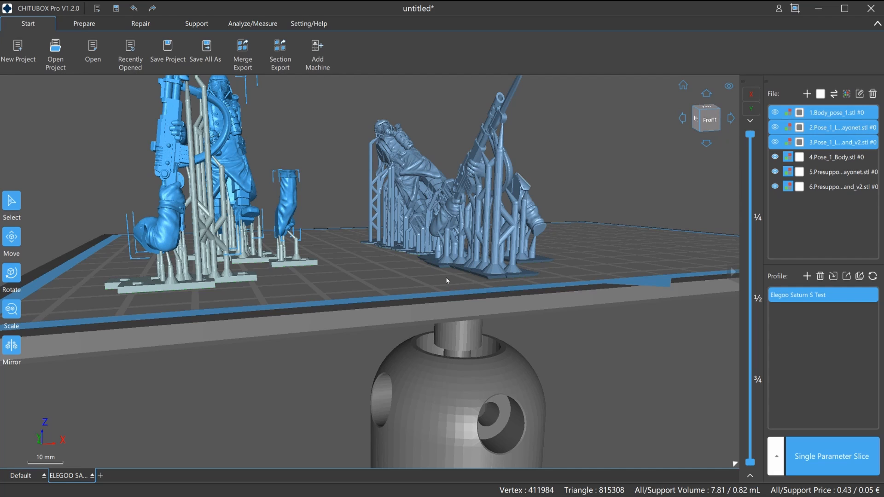
right_click_drag(388, 259, 394, 263)
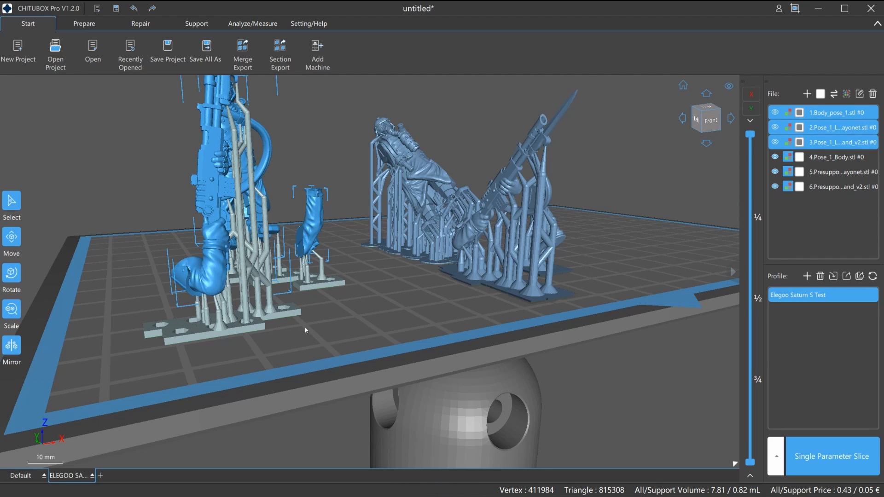
left_click(381, 267)
right_click_drag(380, 266, 383, 297)
left_click_drag(530, 277, 371, 294)
right_click_drag(491, 388, 481, 374)
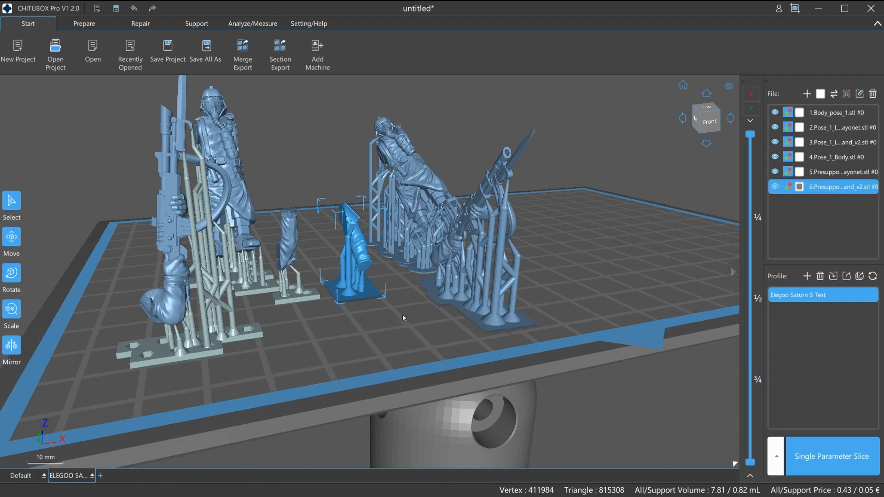
scroll(404, 313, "up", 5)
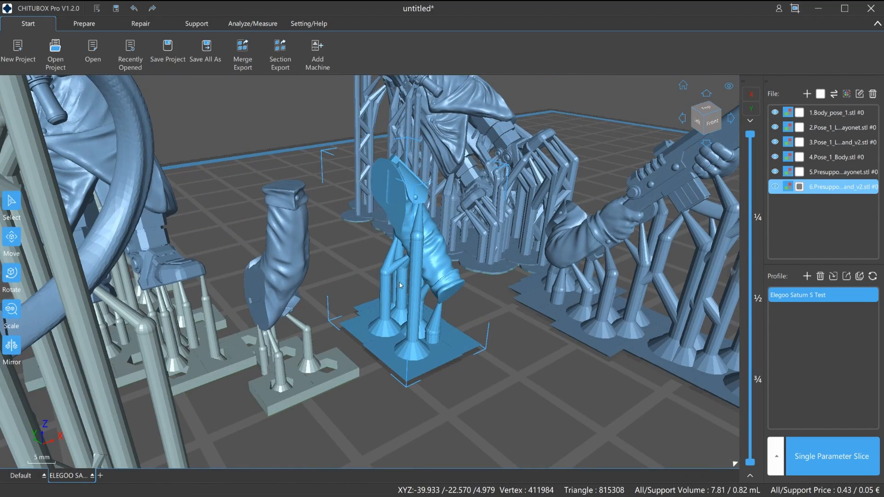
right_click_drag(500, 324, 477, 293)
Move the auto-supported left hand right beside the presupported left hand and compare their supports up close
left_click(199, 161)
right_click_drag(247, 260, 270, 271)
left_click_drag(346, 328, 362, 322)
right_click_drag(496, 426, 489, 407)
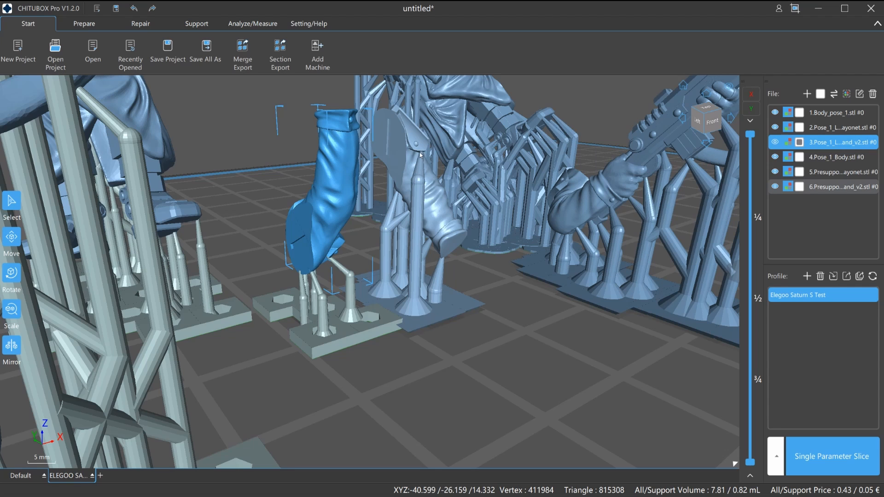
right_click_drag(482, 391, 466, 339)
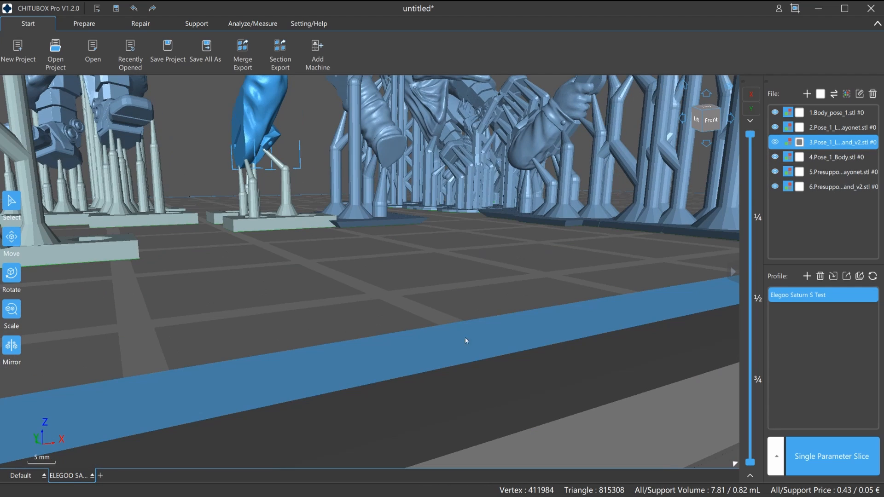
Move the presupported left hand and body back beside the presupported bayonet arm, placing the body at about X -15.06, Y -2.87
right_click_drag(309, 124, 314, 177)
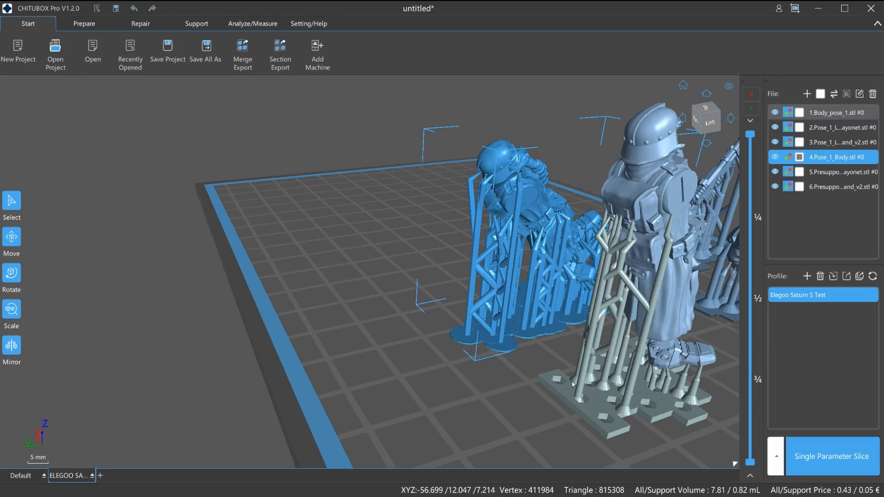
right_click_drag(479, 424, 417, 370)
left_click(11, 236)
left_click_drag(475, 377, 571, 295)
left_click_drag(392, 207, 461, 184)
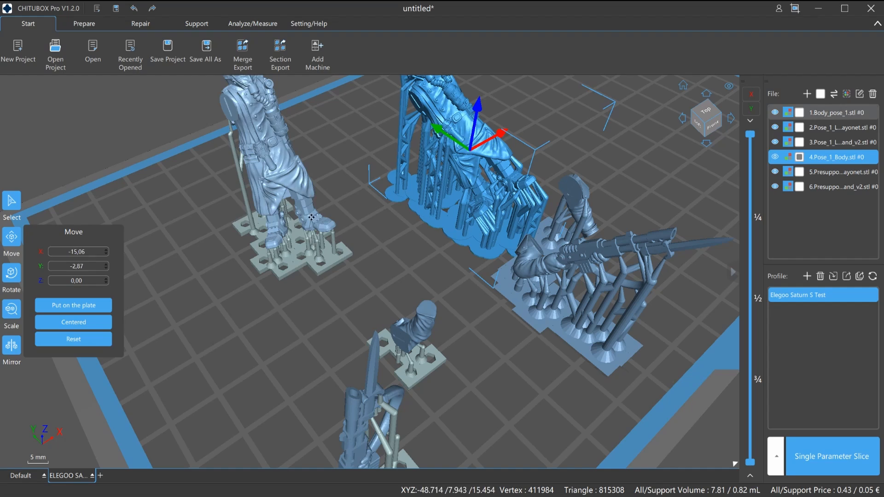
Group the auto-supported body and bayonet lasgun arm closely around their left hand, placing the arm at about X -66.89, Y -28.49
left_click_drag(294, 152, 322, 268)
left_click(426, 256)
right_click_drag(426, 256, 418, 408)
scroll(403, 236, "down", 2)
left_click_drag(407, 397, 399, 344)
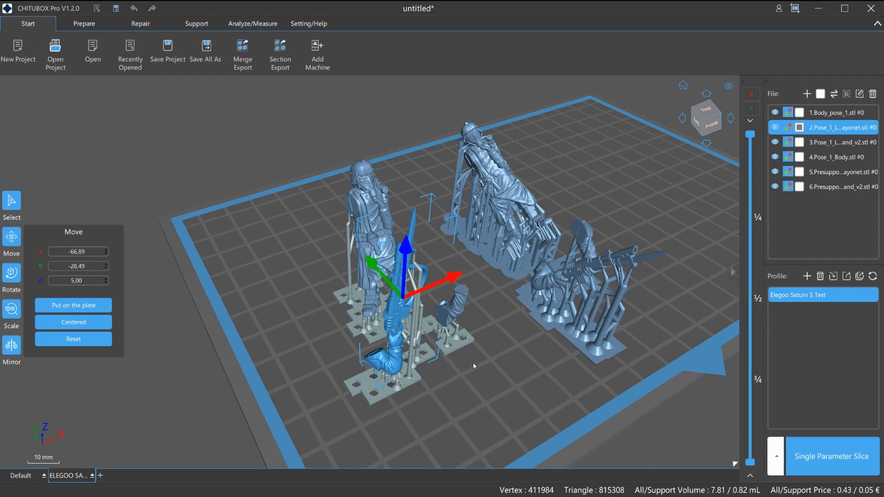
Bring the presupported body to about X -73.47, Y 7.66 and the auto-supported body to about X -66.64, Y 3.11 for comparison
right_click_drag(315, 289, 400, 217)
left_click_drag(488, 131, 508, 123)
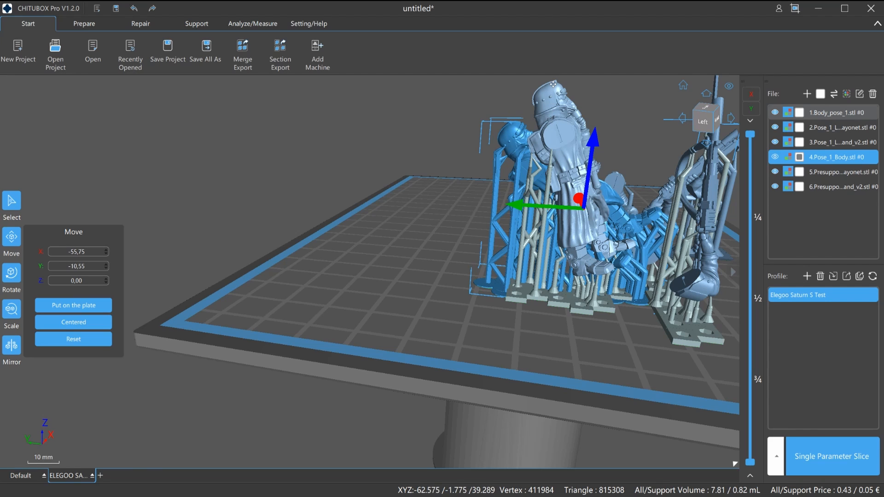
left_click_drag(598, 85, 535, 98)
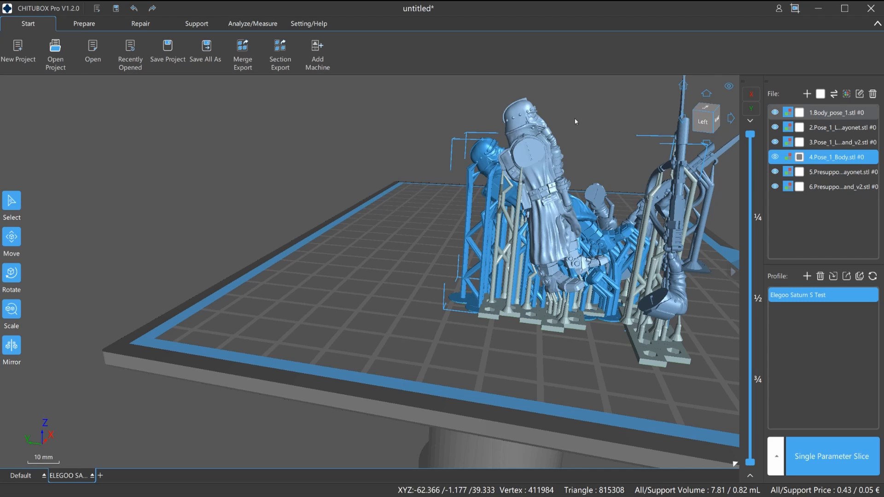
left_click_drag(565, 117, 583, 123)
left_click_drag(496, 181, 369, 187)
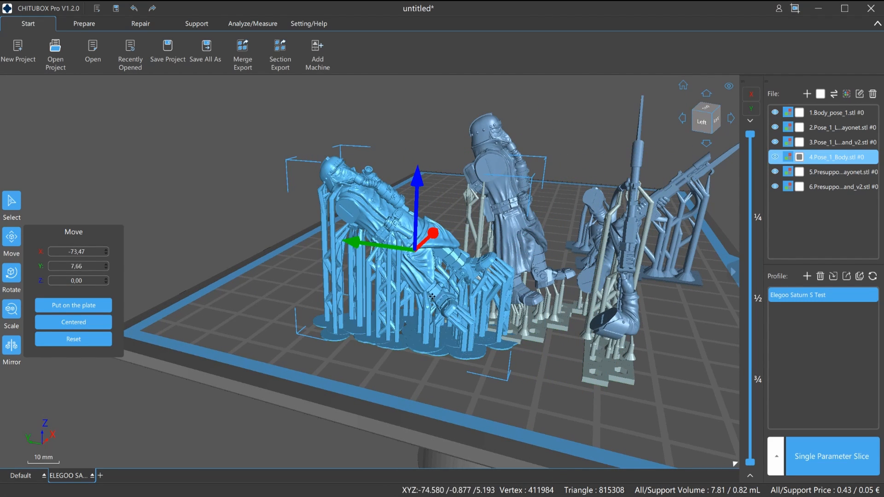
left_click_drag(433, 296, 412, 281)
left_click_drag(491, 285, 408, 281)
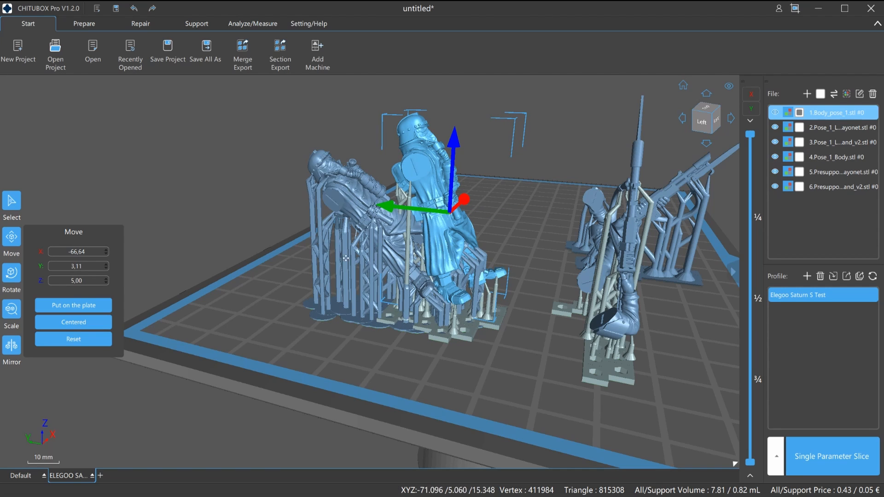
Separate the two bodies again, returning each one to its own group of auto-supported or presupported parts
left_click_drag(479, 217, 535, 225)
right_click_drag(396, 147, 285, 219)
left_click_drag(286, 219, 554, 200)
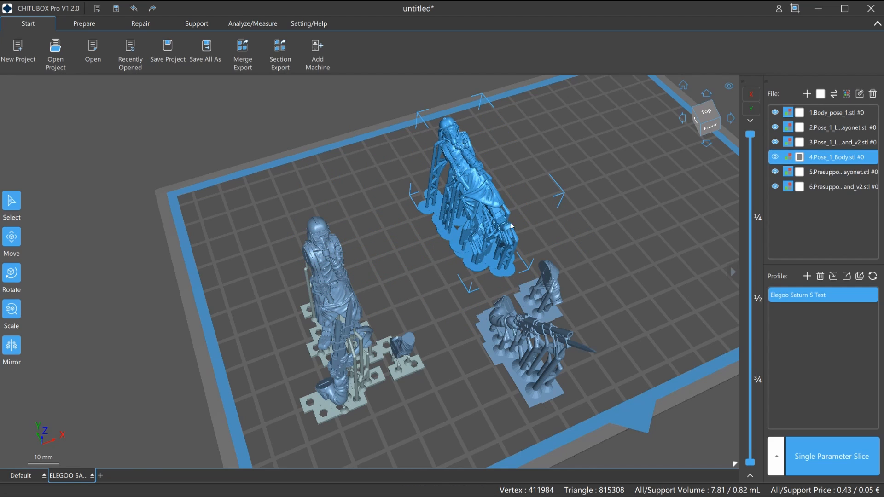
right_click_drag(419, 262, 288, 239)
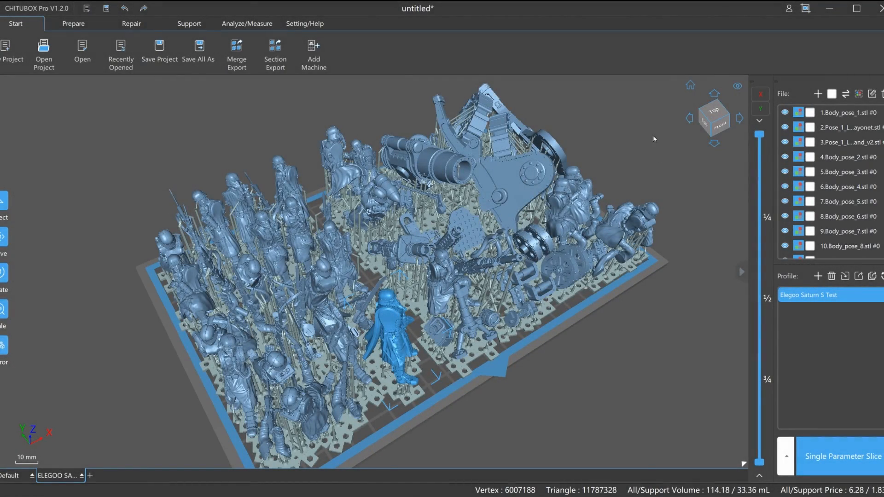
Examine the fully packed build plate of supported soldiers and artillery parts from several angles and up close
middle_click_drag(637, 134, 655, 95)
right_click_drag(655, 94, 614, 140)
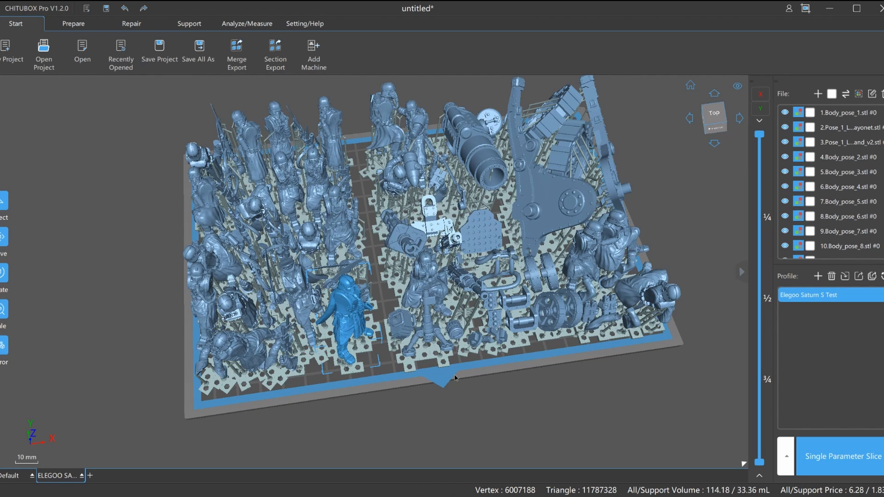
left_click_drag(455, 377, 452, 375)
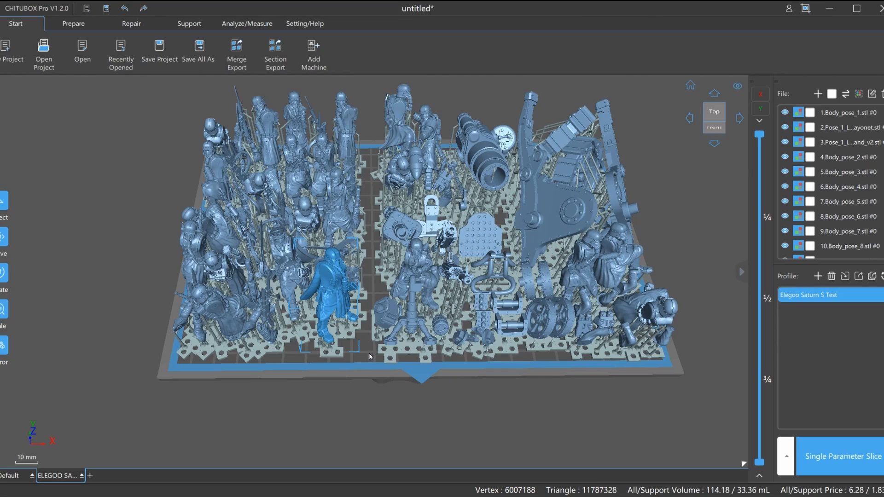
right_click_drag(360, 371, 528, 416)
scroll(361, 343, "up", 3)
middle_click_drag(529, 416, 587, 439)
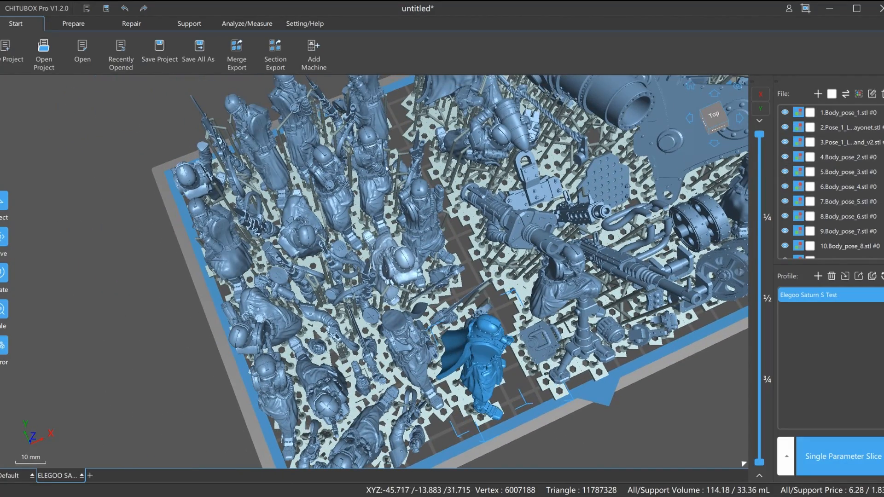
middle_click_drag(173, 329, 210, 201)
scroll(449, 381, "up", 1)
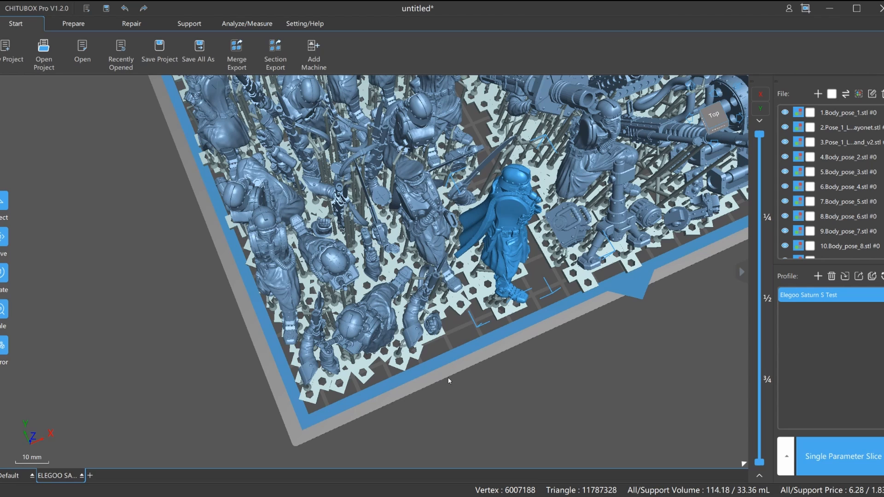
middle_click_drag(580, 348, 512, 394)
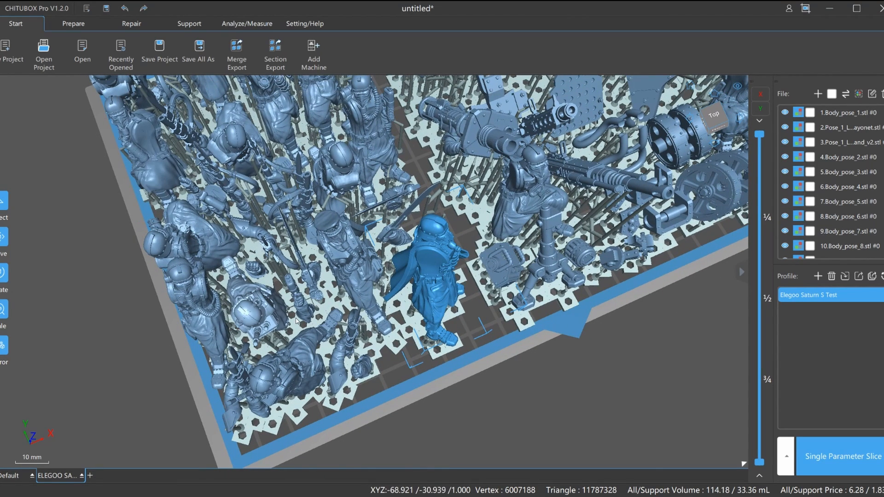
Examine the supported soldiers around the selected caped figure near the plate's front edge, up close and from different angles
middle_click_drag(465, 405, 517, 411)
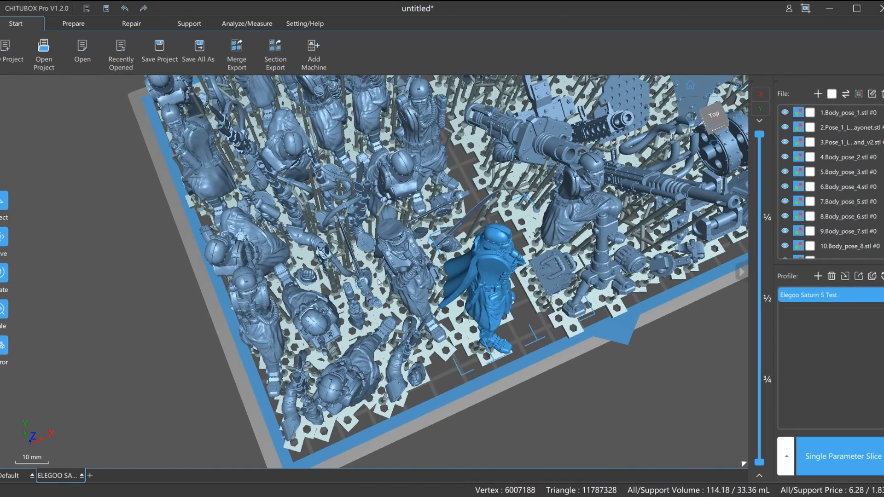
scroll(379, 280, "up", 3)
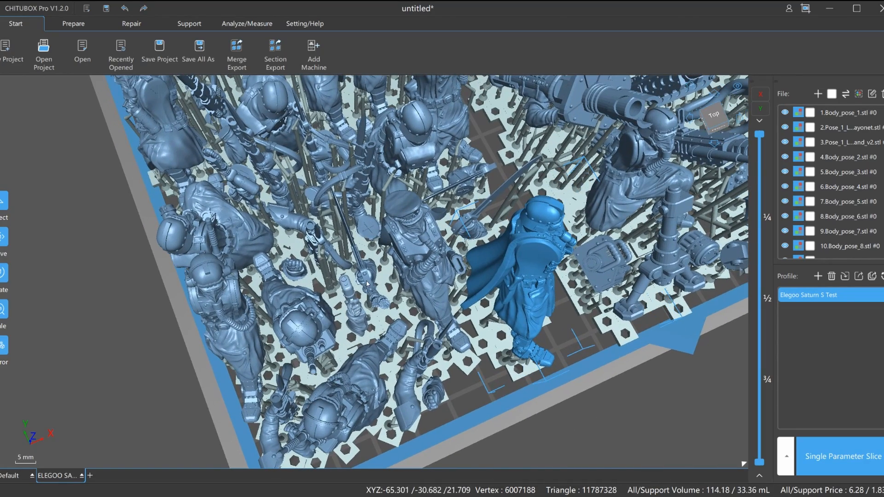
middle_click_drag(153, 333, 168, 319)
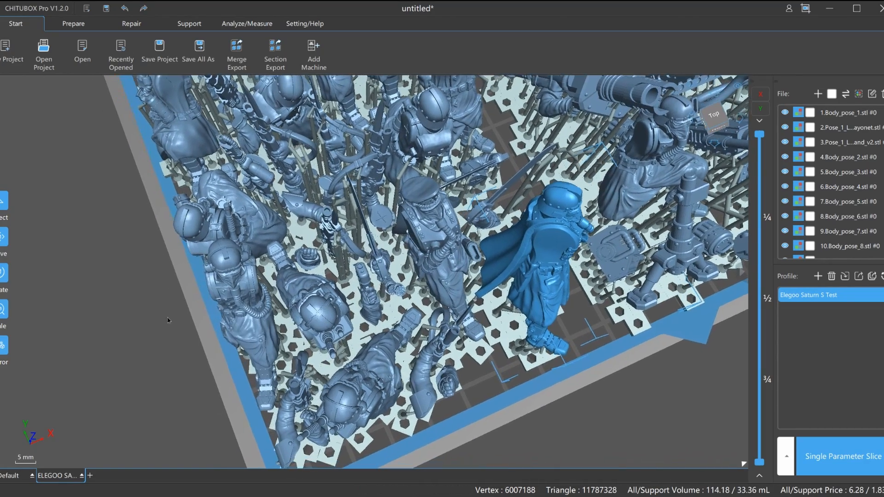
middle_click_drag(444, 232, 476, 233)
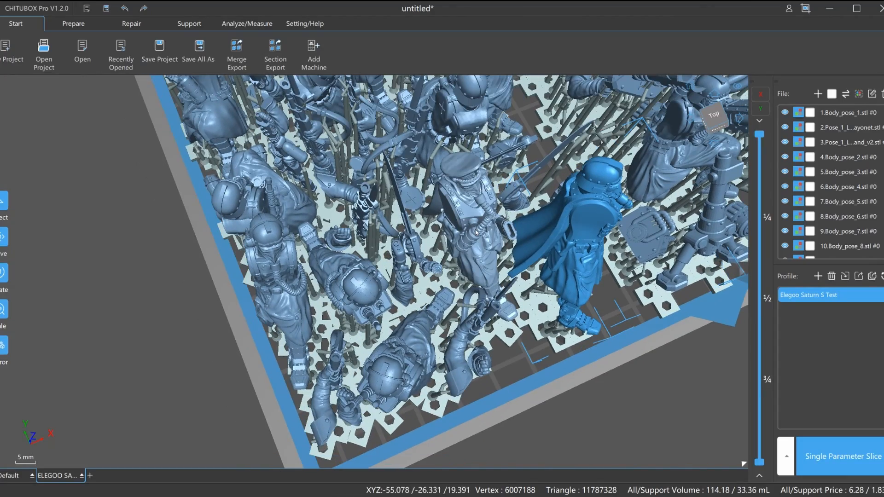
right_click_drag(706, 430, 444, 377)
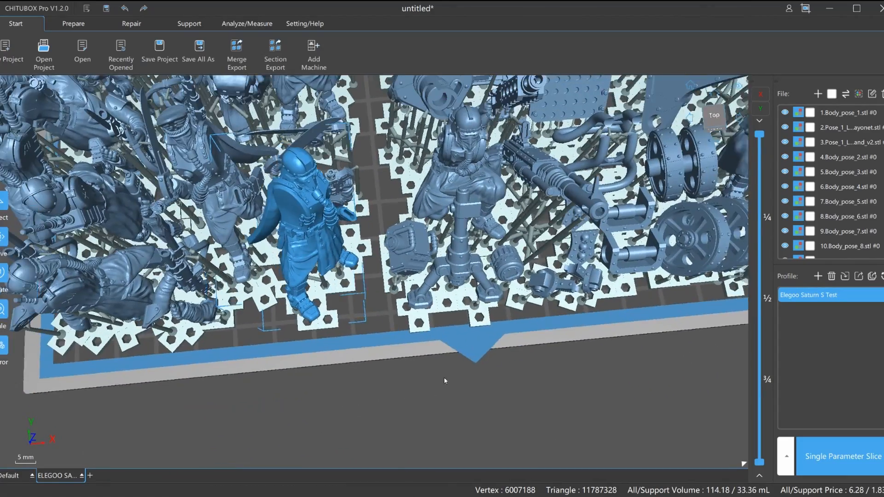
middle_click_drag(446, 381, 512, 413)
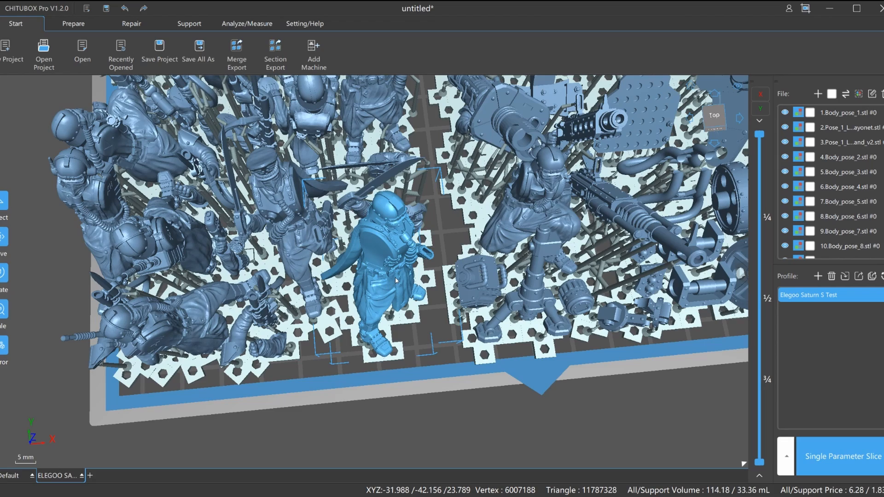
right_click_drag(449, 382, 361, 316)
middle_click_drag(341, 99, 343, 169)
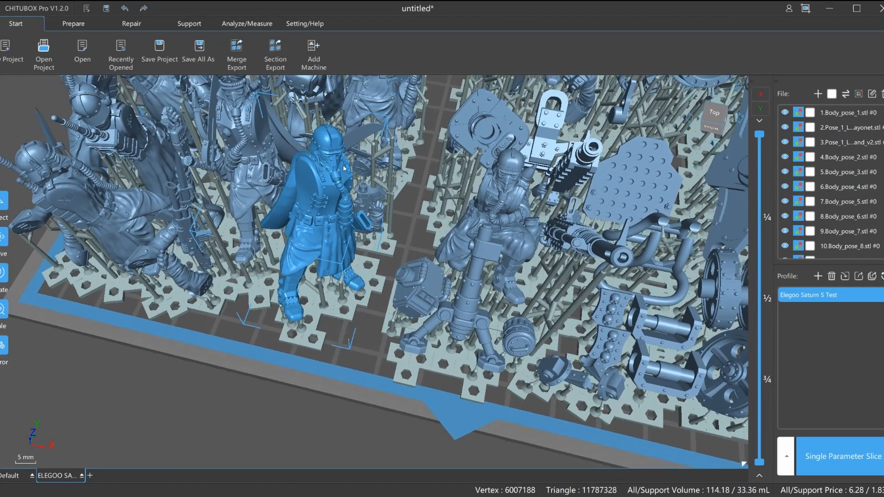
Examine the supported artillery parts and crew up close, including the cannon barrel, side frames, machine guns and wheels
right_click_drag(368, 221, 527, 350)
middle_click_drag(578, 252, 620, 309)
middle_click_drag(480, 121, 482, 130)
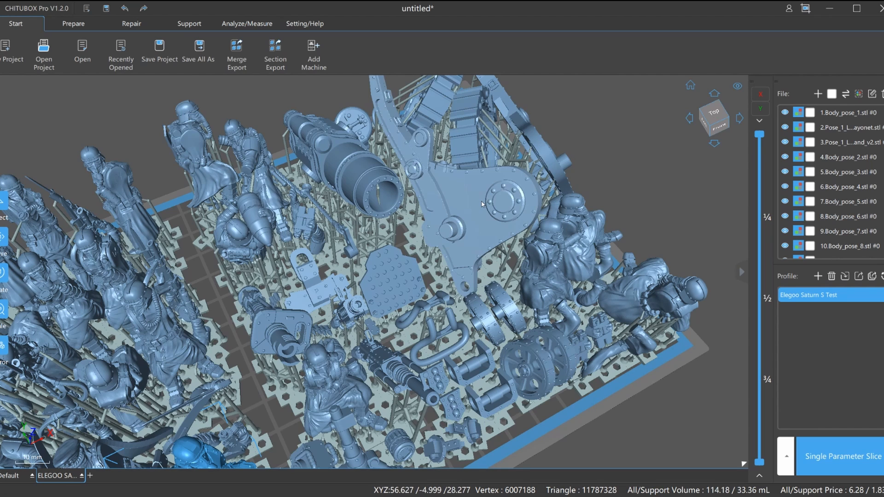
scroll(336, 110, "up", 5)
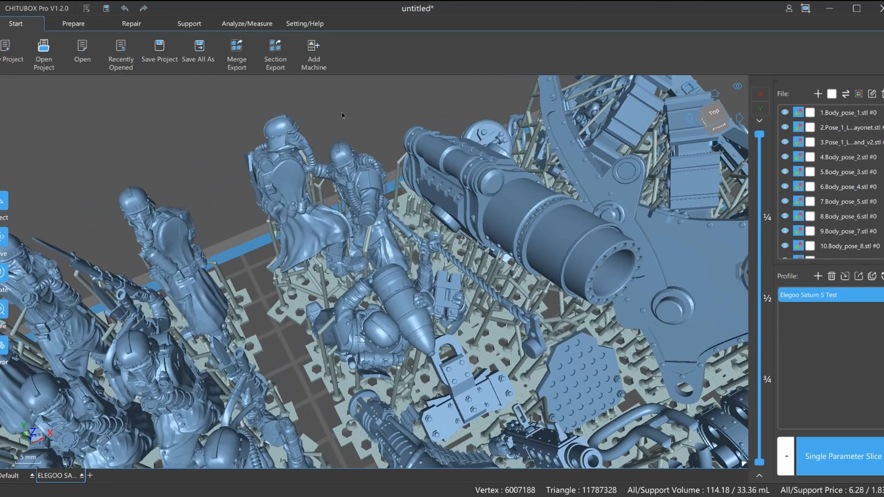
middle_click_drag(342, 115, 338, 137)
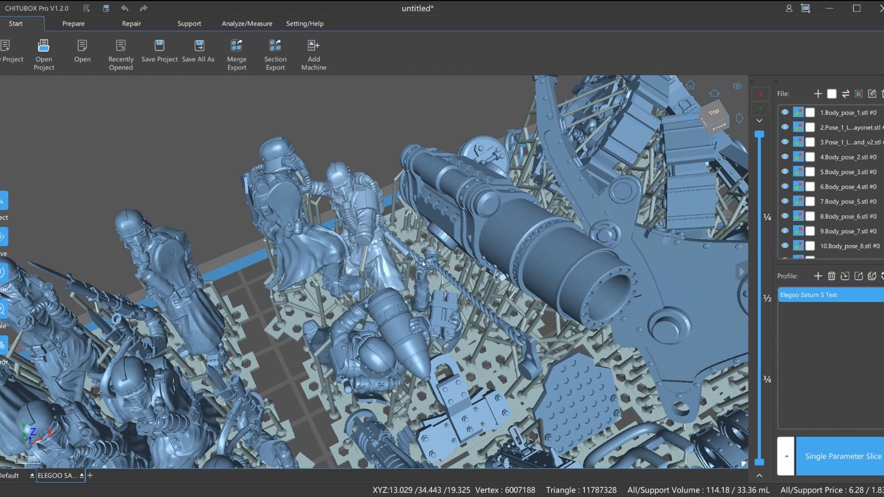
middle_click_drag(406, 251, 269, 173)
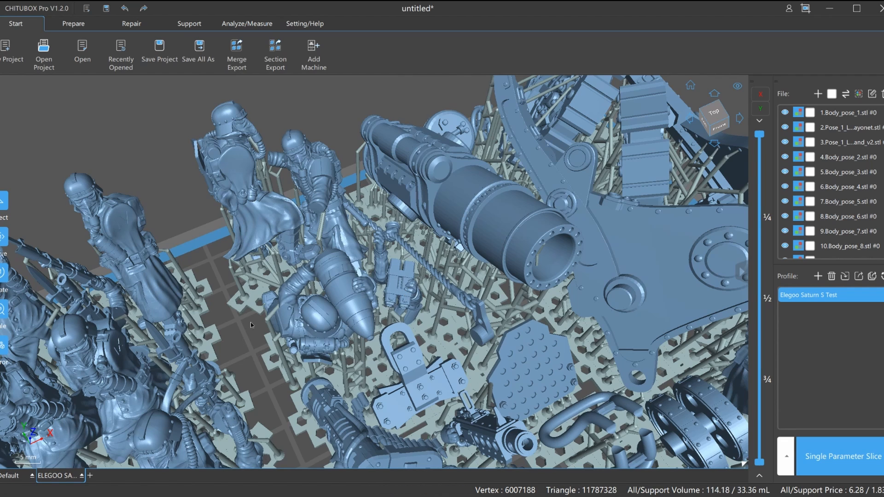
middle_click_drag(251, 322, 240, 270)
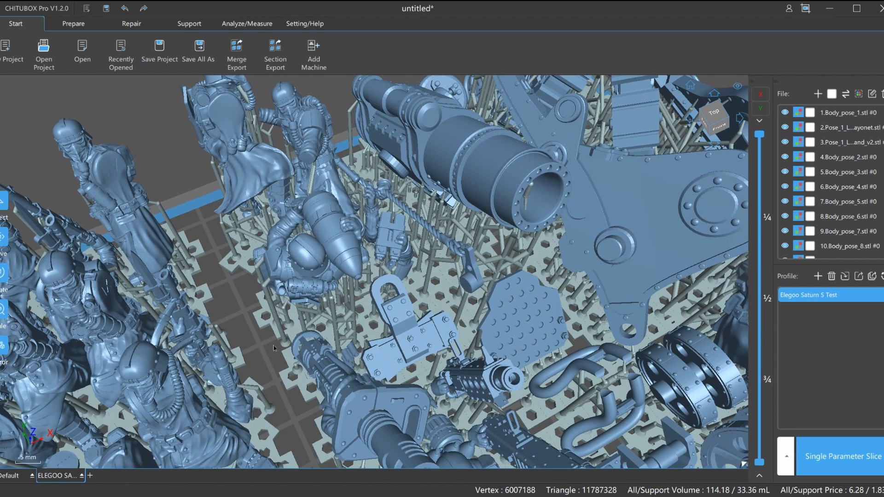
right_click_drag(279, 349, 235, 346)
scroll(276, 341, "down", 2)
middle_click_drag(415, 392, 322, 258)
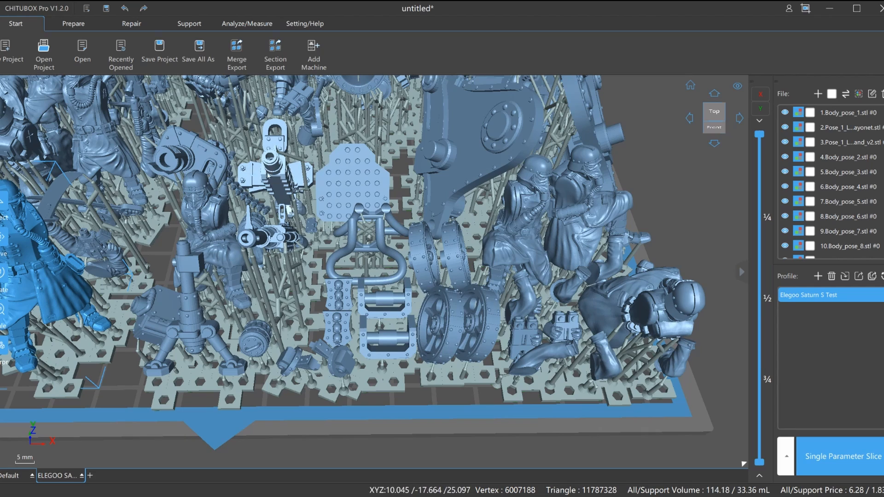
right_click_drag(286, 196, 239, 227)
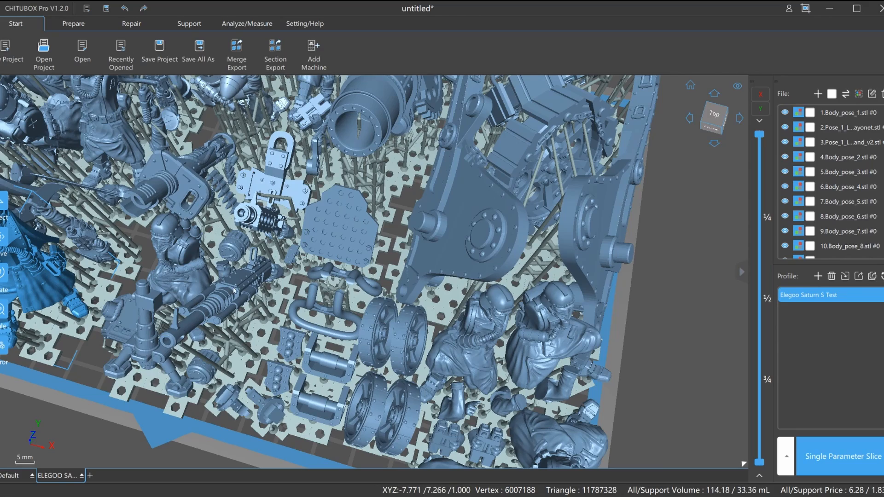
right_click_drag(217, 457, 425, 410)
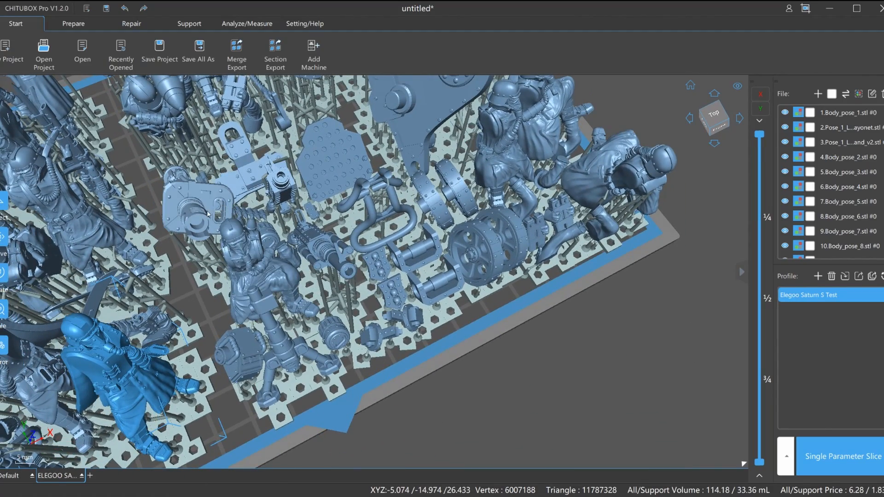
right_click_drag(657, 342, 389, 467)
scroll(388, 466, "down", 2)
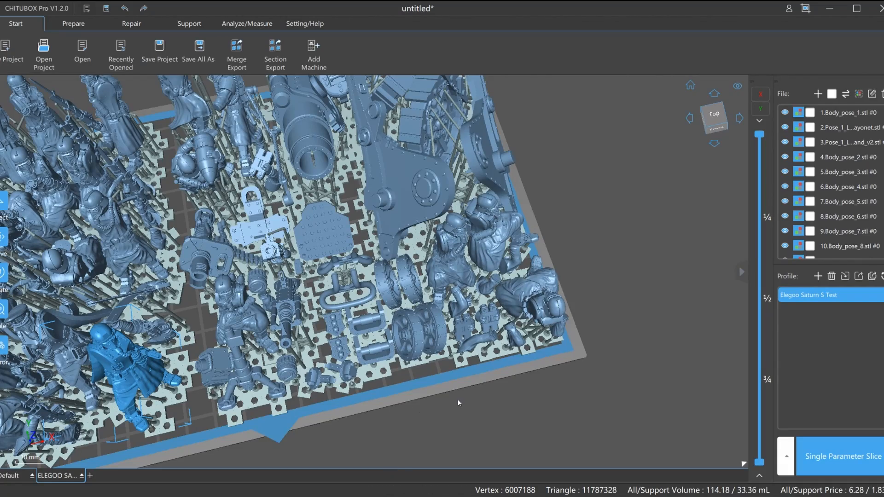
Review the full plate, comparing how the soldiers and artillery parts are packed on each half
middle_click_drag(512, 405, 646, 350)
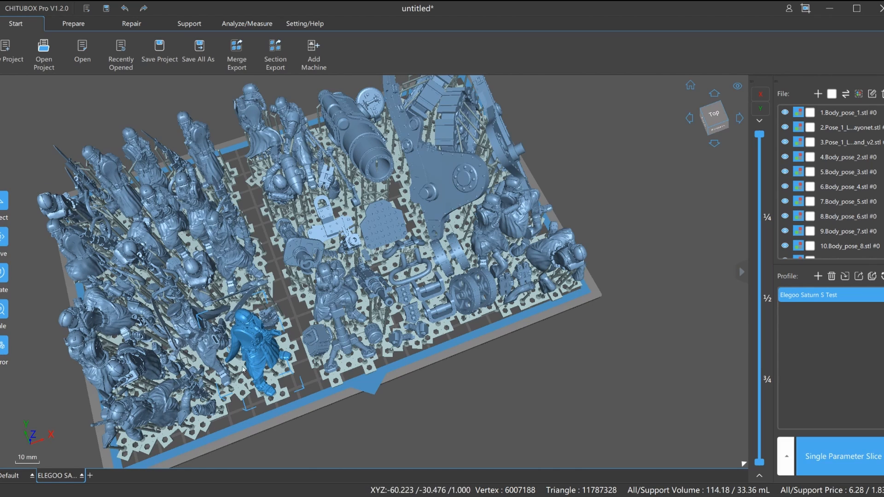
scroll(488, 386, "up", 2)
mouse_move(453, 389)
right_mouse_down()
mouse_move(389, 393)
mouse_move(442, 388)
right_mouse_up()
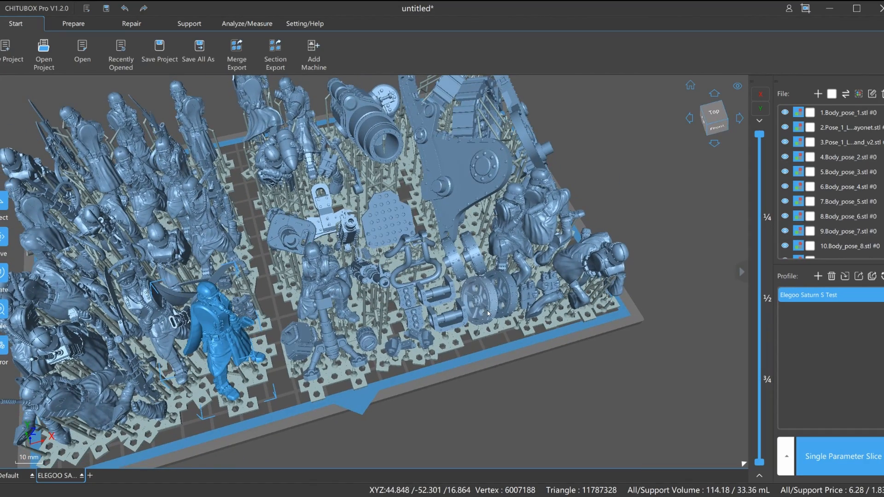
right_click_drag(520, 364, 589, 350)
middle_click_drag(589, 351, 628, 342)
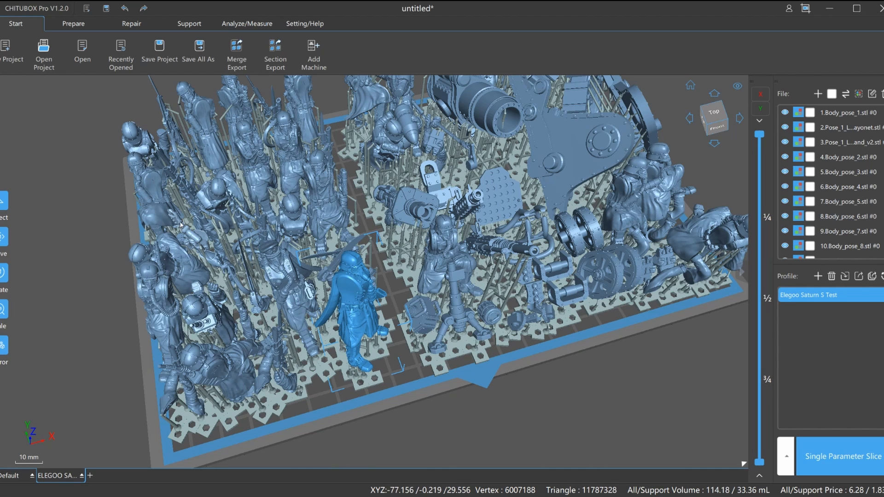
middle_click_drag(601, 403, 576, 394)
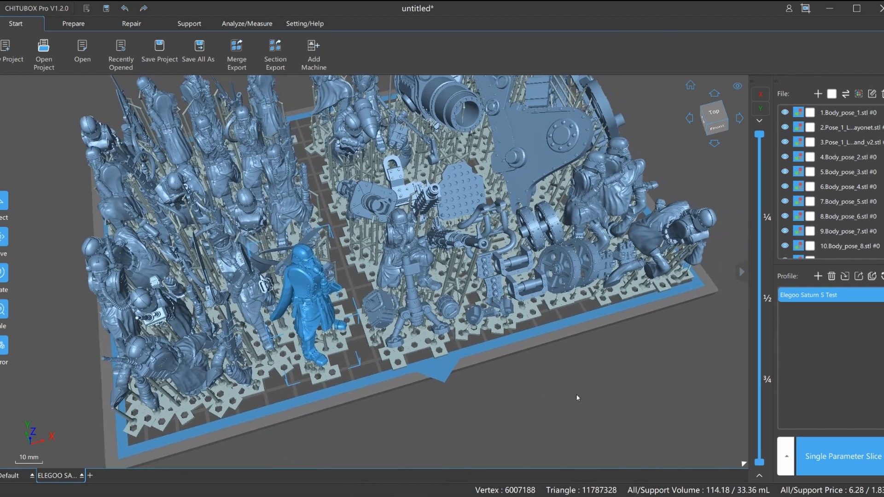
scroll(578, 397, "down", 1)
right_click_drag(530, 382, 504, 375)
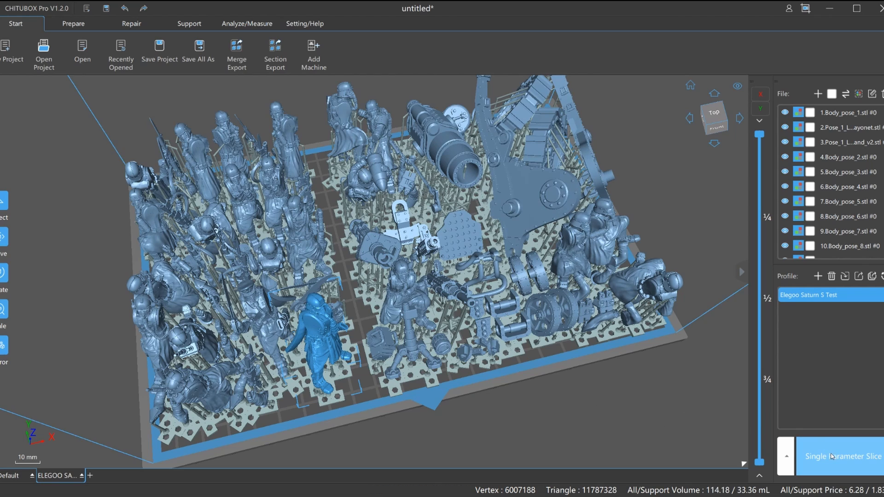
Move the rear track segment between the artillery side frames to Y 41.05 and inspect its clearance from the neighbouring parts
left_click_drag(693, 417, 506, 95)
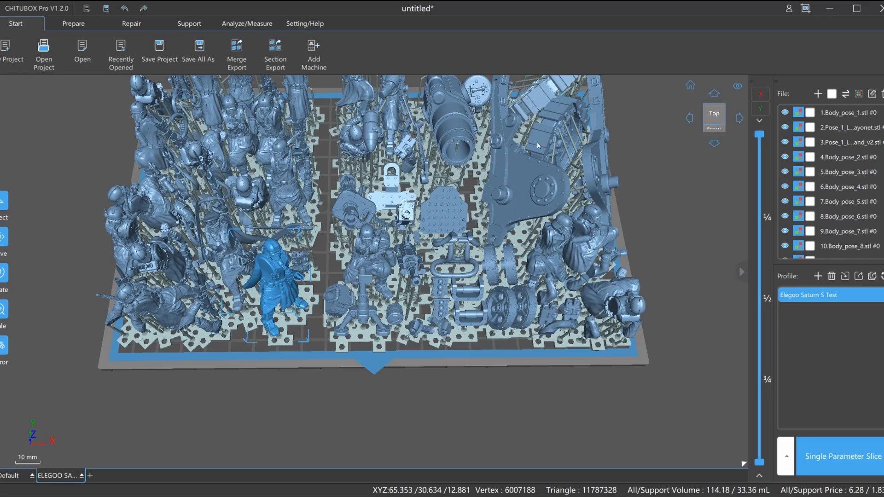
right_click_drag(664, 100, 665, 122)
middle_click_drag(665, 122, 366, 208)
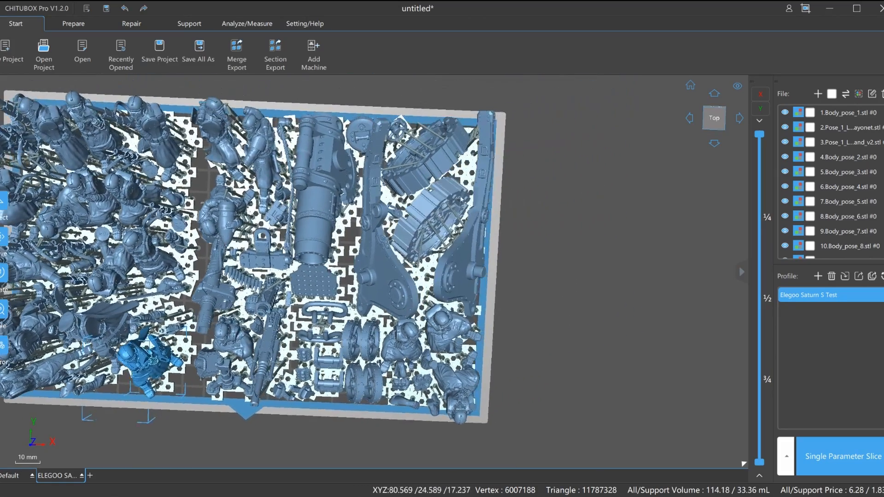
scroll(424, 145, "up", 2)
left_click(424, 144)
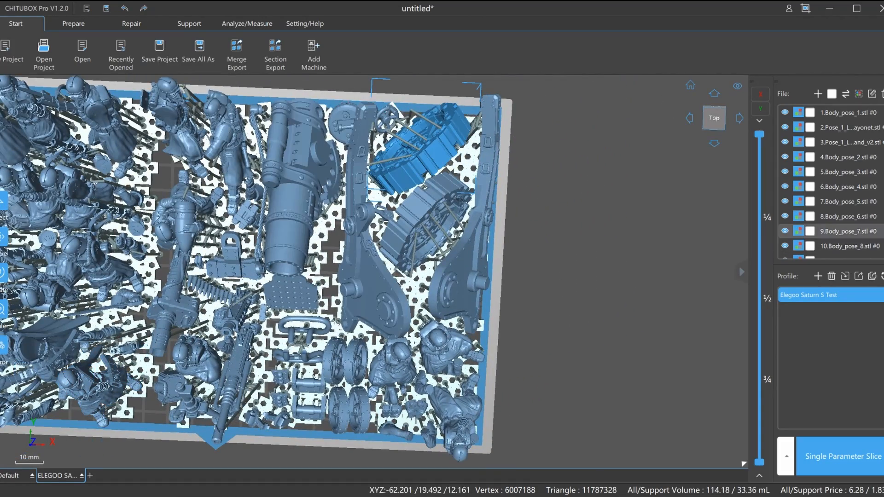
left_click(3, 237)
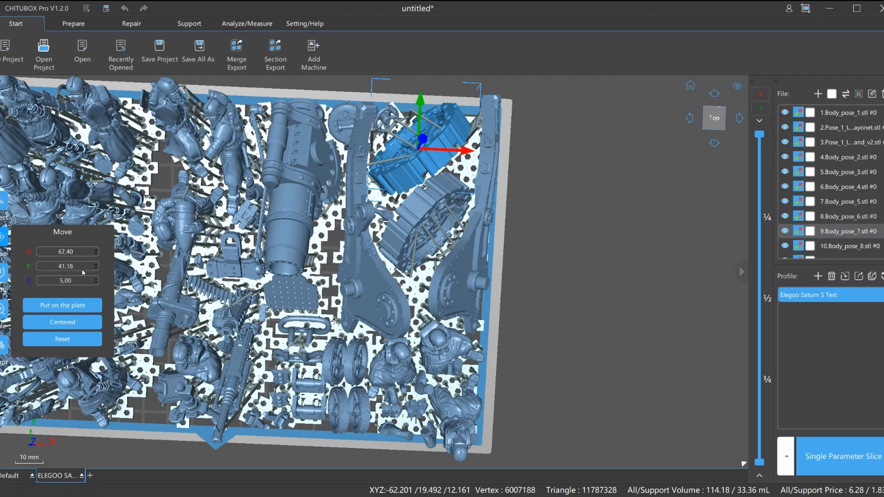
double_click(69, 266)
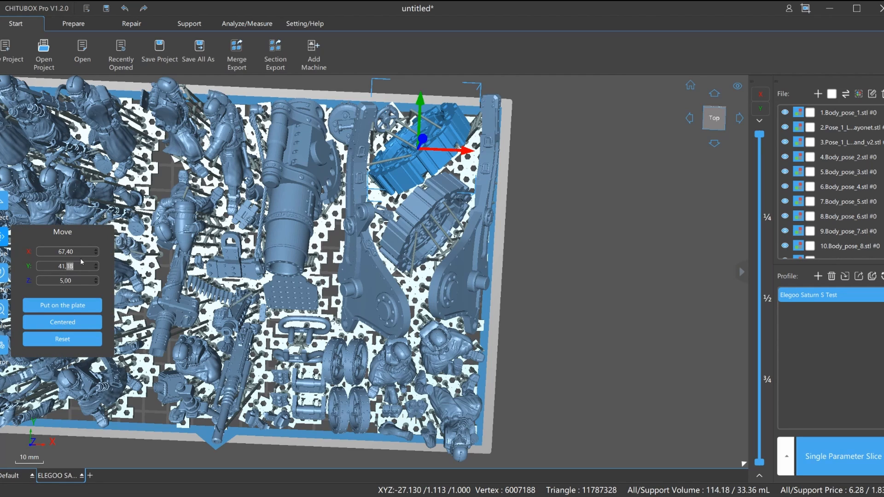
type("3")
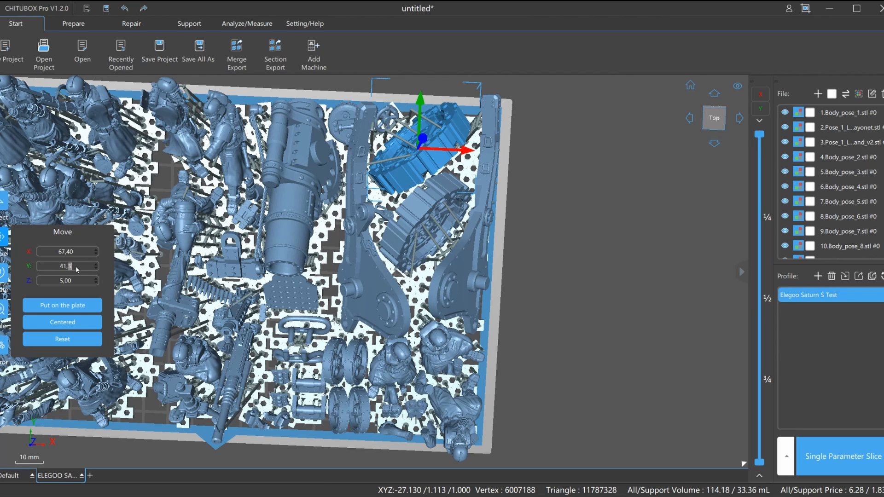
type("2")
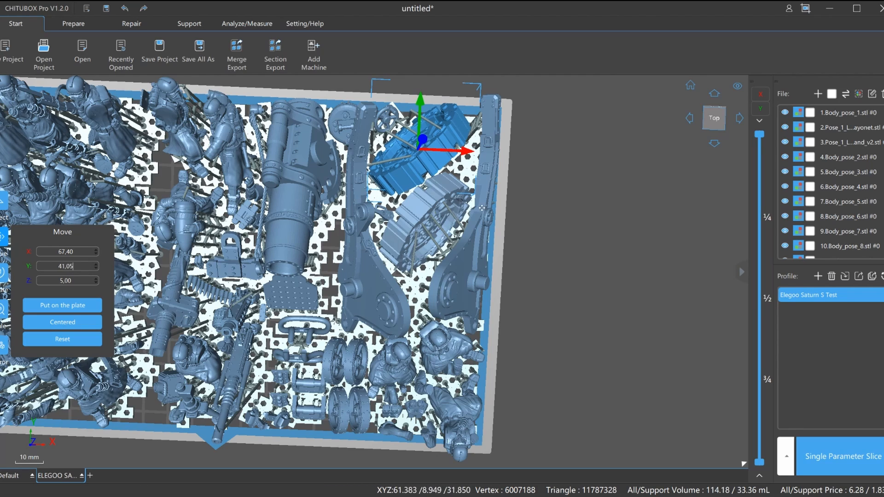
left_click(554, 172)
middle_click_drag(538, 218, 530, 249)
scroll(515, 241, "up", 5)
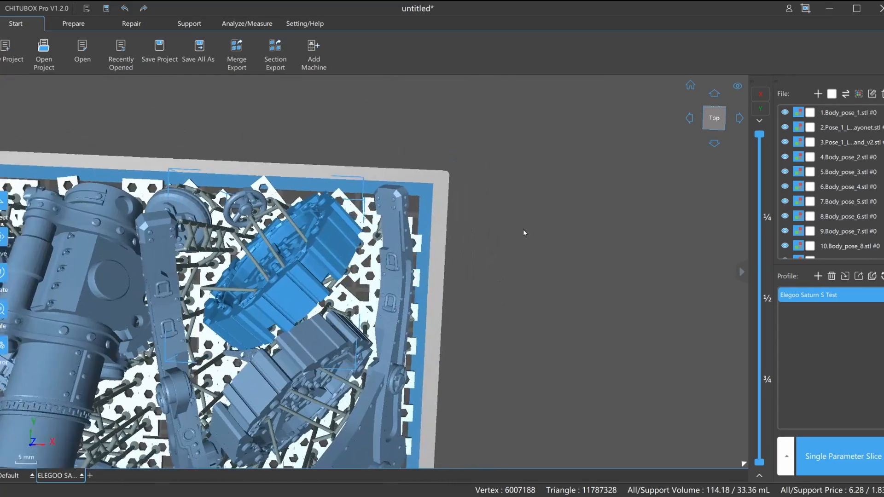
Review the whole packed plate from an angled front view and select the Elegoo Saturn S Test profile
scroll(458, 288, "down", 5)
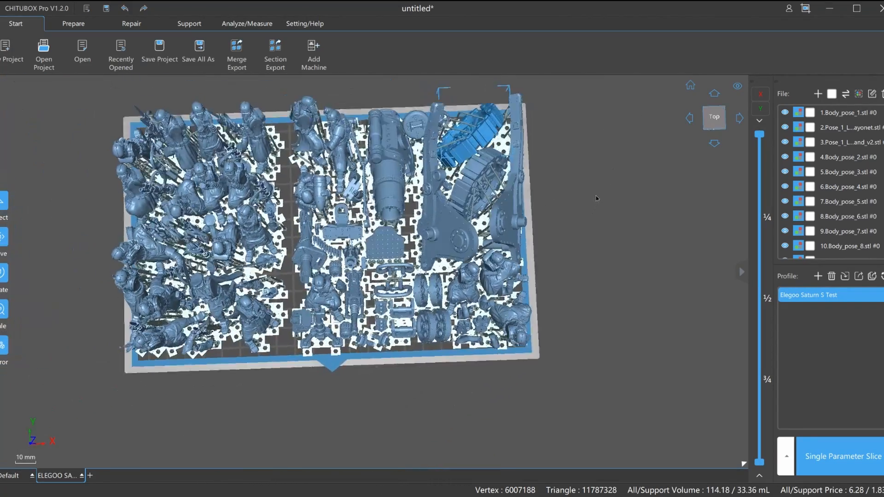
right_click_drag(596, 199, 582, 178)
middle_click_drag(600, 188, 676, 216)
scroll(630, 213, "up", 2)
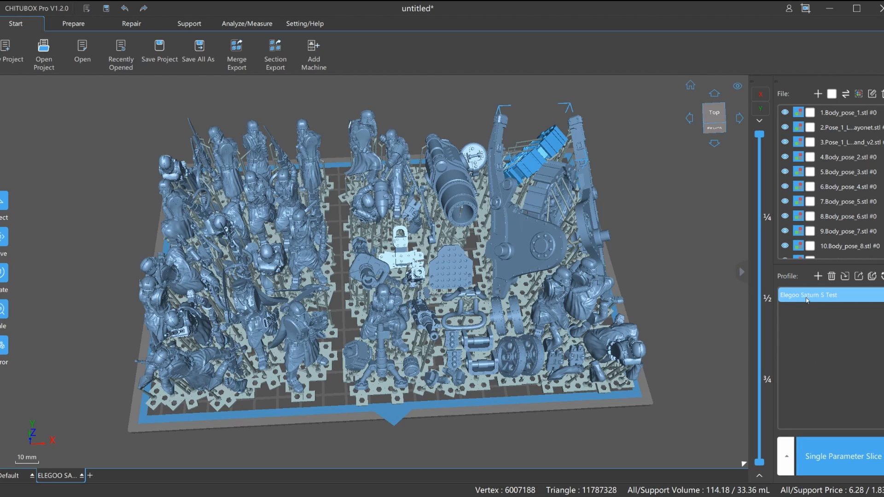
left_click(786, 454)
left_click(810, 302)
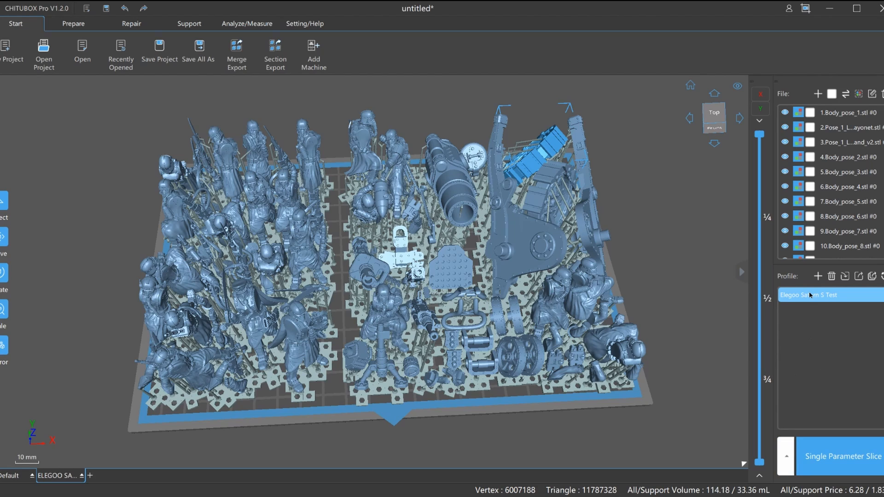